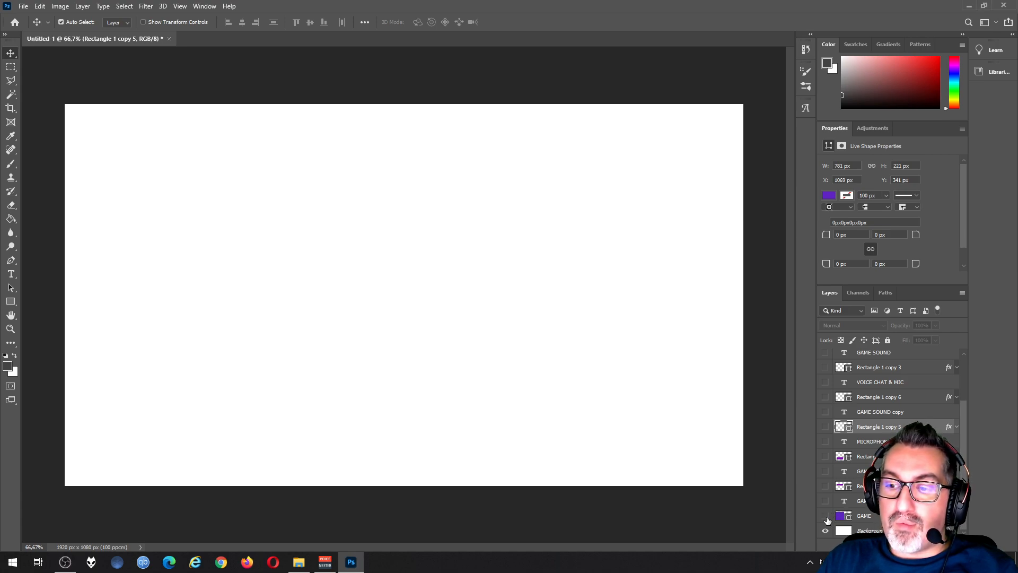
Step: Show the GAME rectangle, the GAME [WARZONE] text, and the GAME SOUND & VOICE CHAT and MICROPHONE boxes with their labels
{"action": "left_click", "coordinate": [825, 517]}
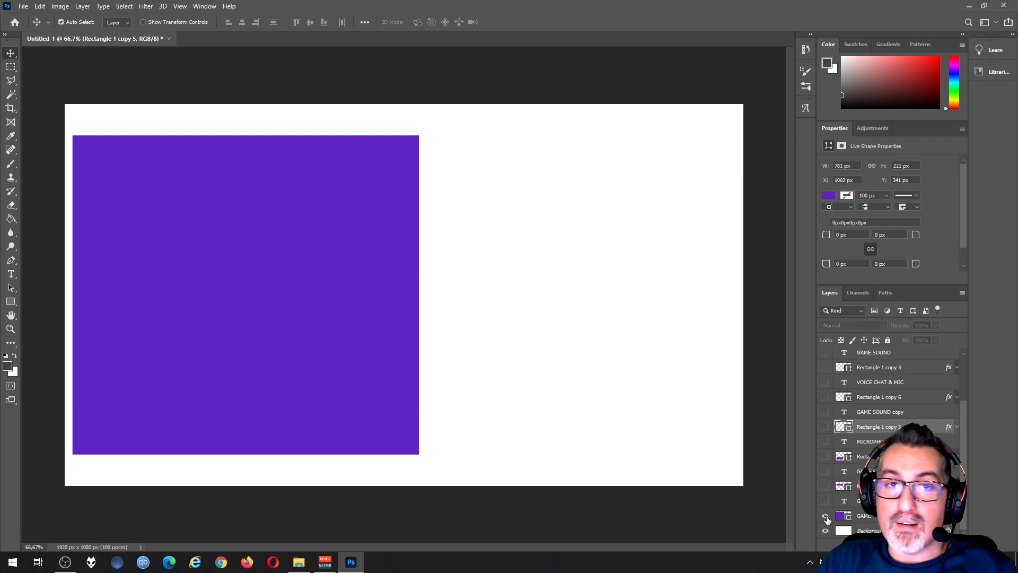
{"action": "left_click", "coordinate": [826, 501]}
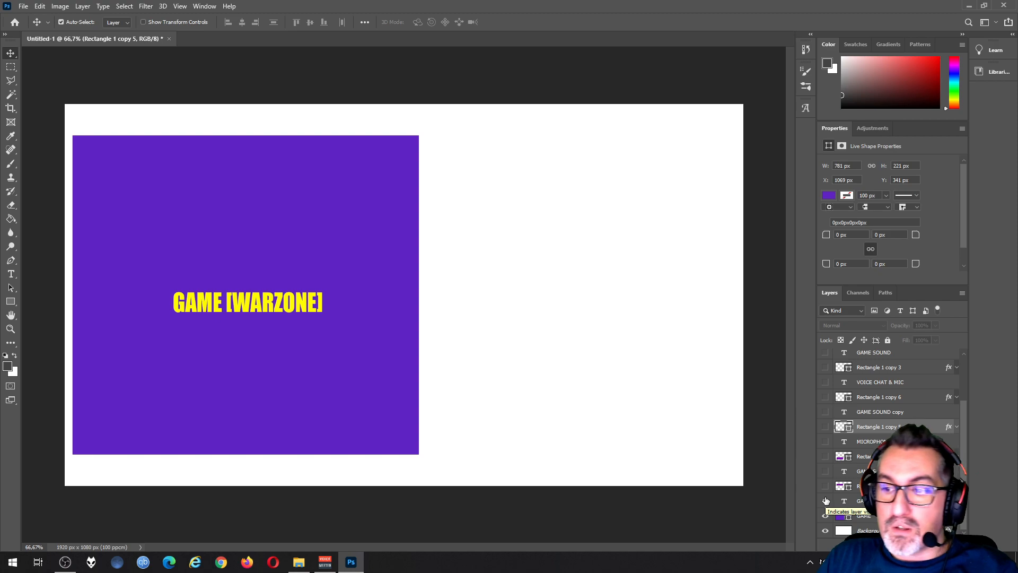
{"action": "left_click", "coordinate": [826, 485]}
{"action": "left_click", "coordinate": [825, 471]}
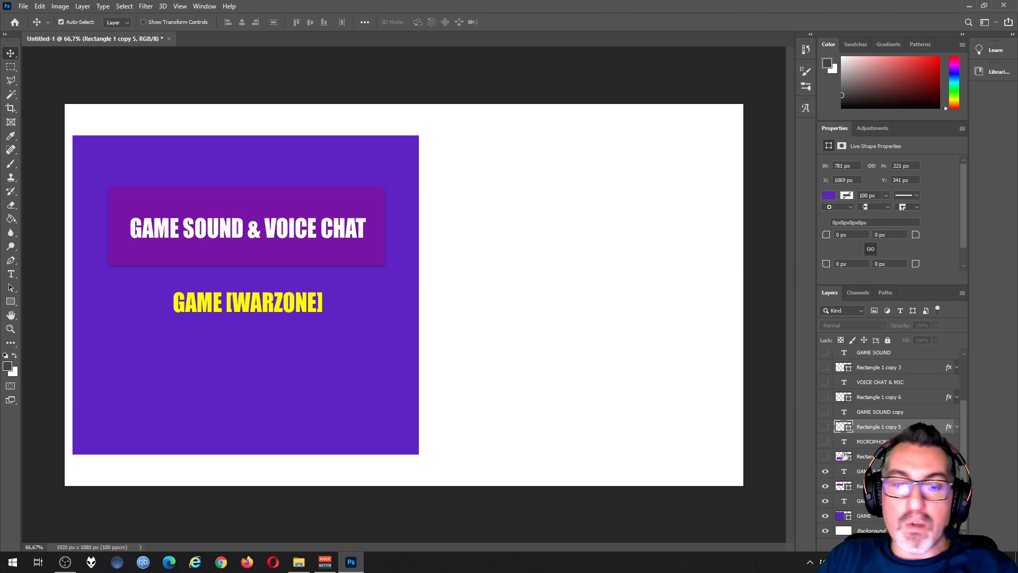
{"action": "left_click", "coordinate": [825, 456]}
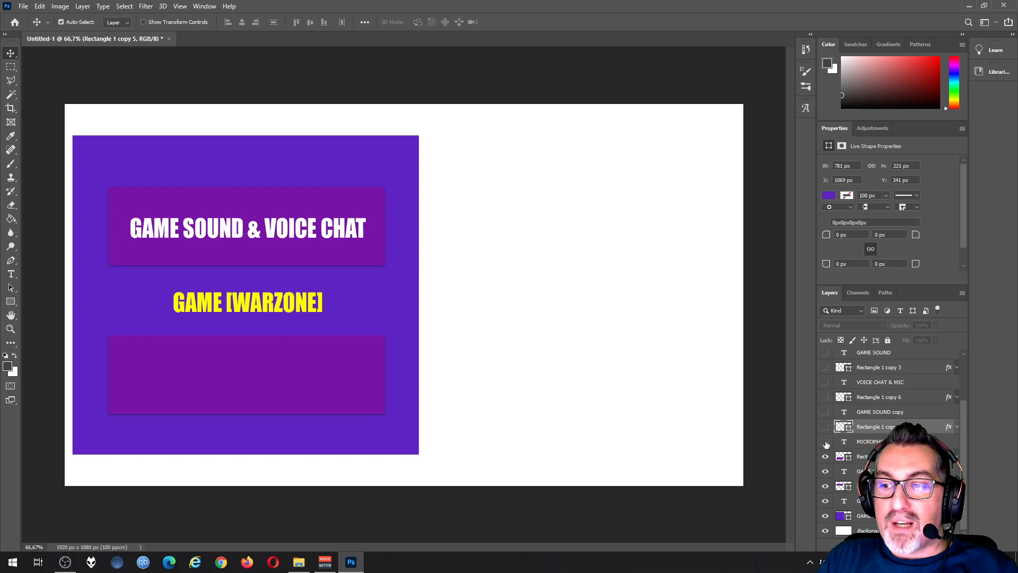
{"action": "left_click", "coordinate": [825, 442]}
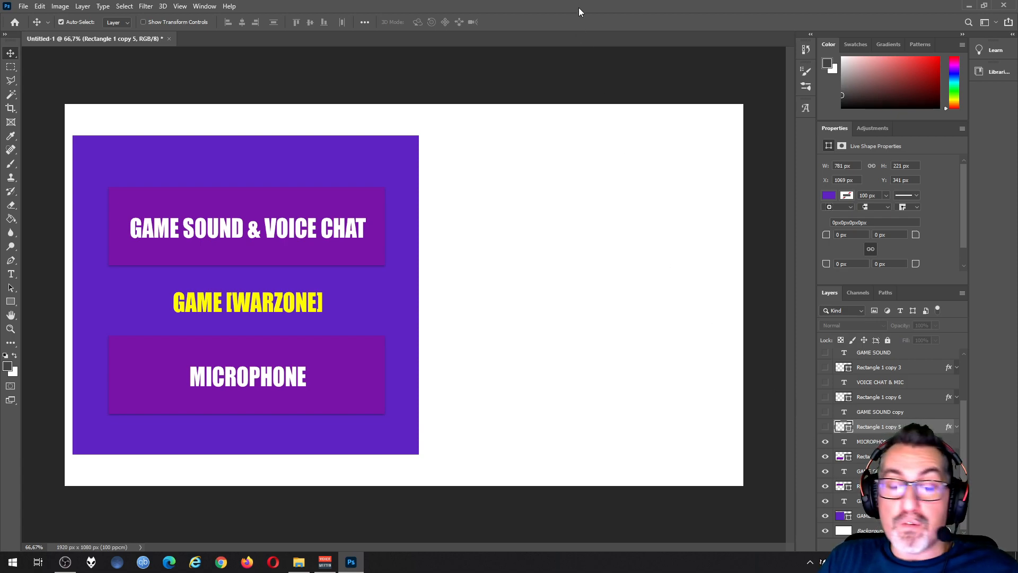
Step: Open the GeForce Experience overlay's audio settings, review the microphone source options, keep Line 1 (Virtual Audio Cable), and close the overlay
{"action": "key", "text": "alt+z"}
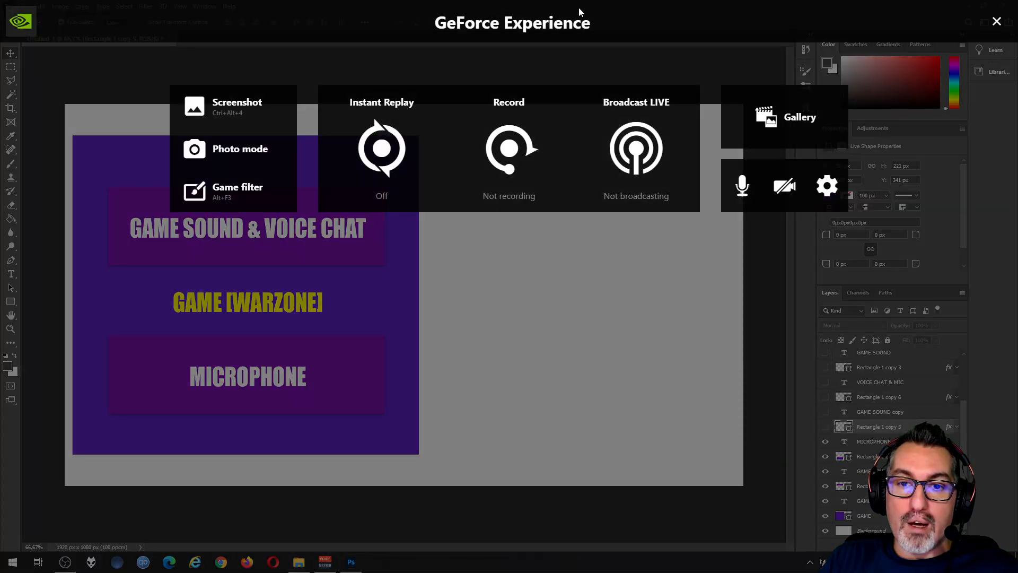
{"action": "left_click", "coordinate": [827, 186]}
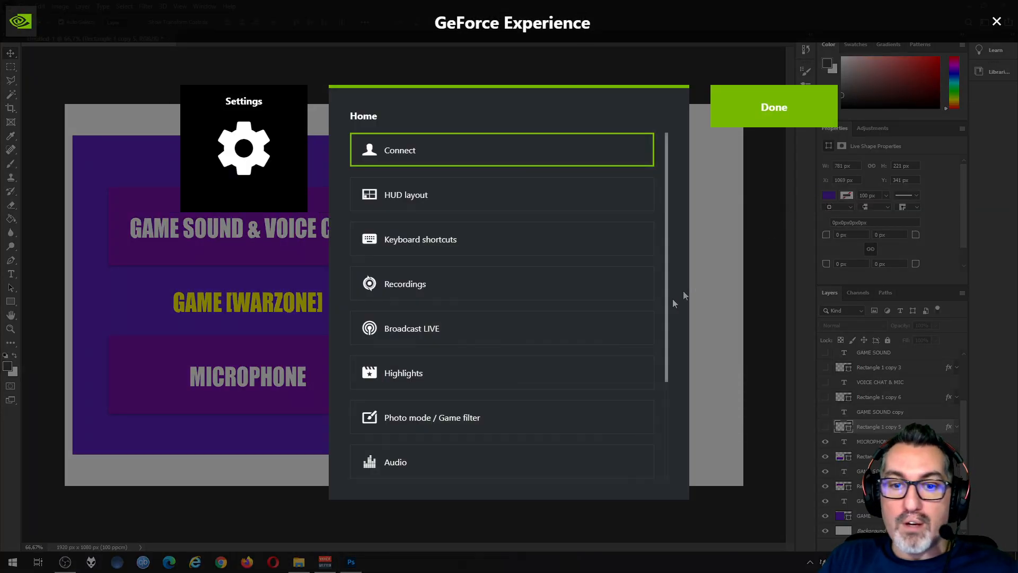
{"action": "left_click", "coordinate": [438, 469]}
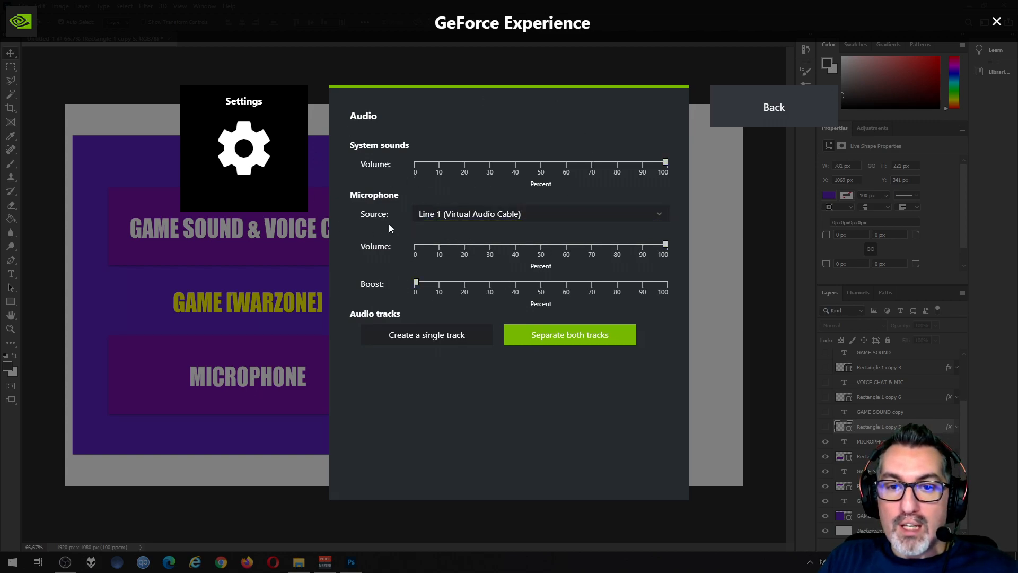
{"action": "left_click", "coordinate": [443, 218]}
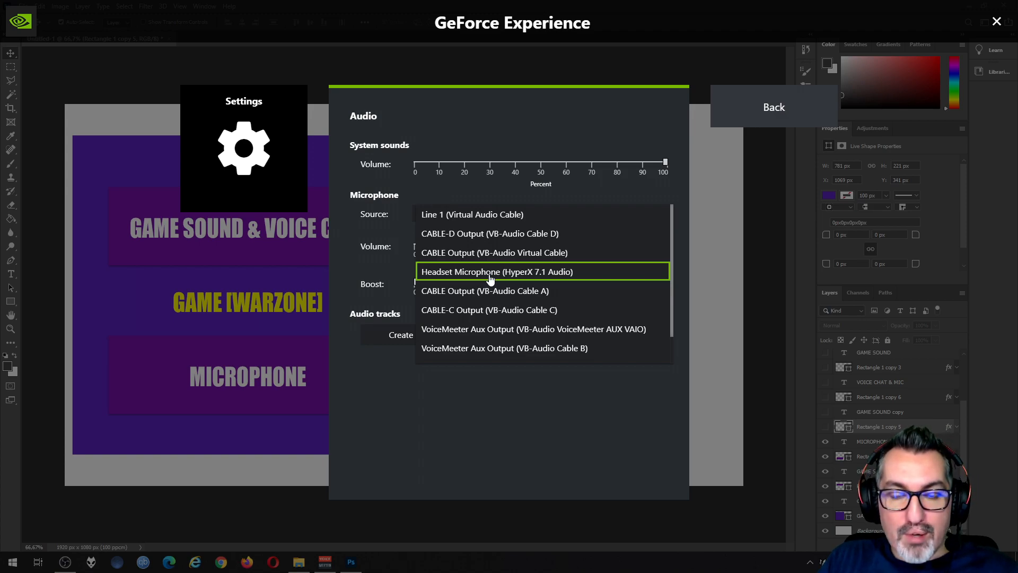
{"action": "left_click", "coordinate": [456, 217]}
{"action": "left_click", "coordinate": [724, 119]}
{"action": "left_click", "coordinate": [721, 122]}
Step: Compare the two-box and three-box audio layouts through layer visibility, leaving only GAME SOUND and VOICE CHAT & MIC shown beside the game block
{"action": "left_click_drag", "start_coordinate": [825, 412], "coordinate": [825, 376]}
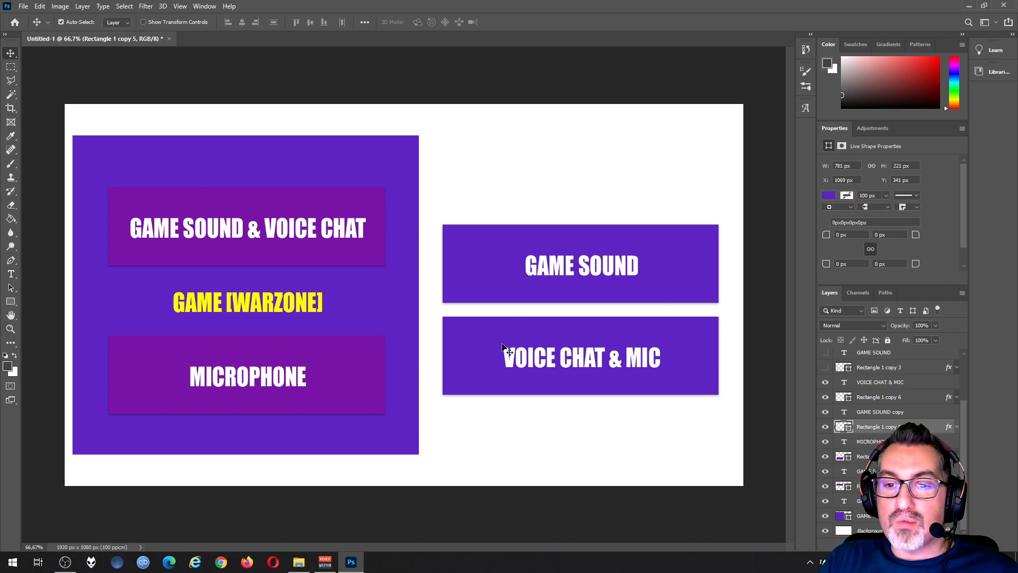
{"action": "left_click_drag", "start_coordinate": [825, 386], "coordinate": [828, 413]}
{"action": "scroll", "coordinate": [823, 384], "scroll_direction": "up", "scroll_amount": 3}
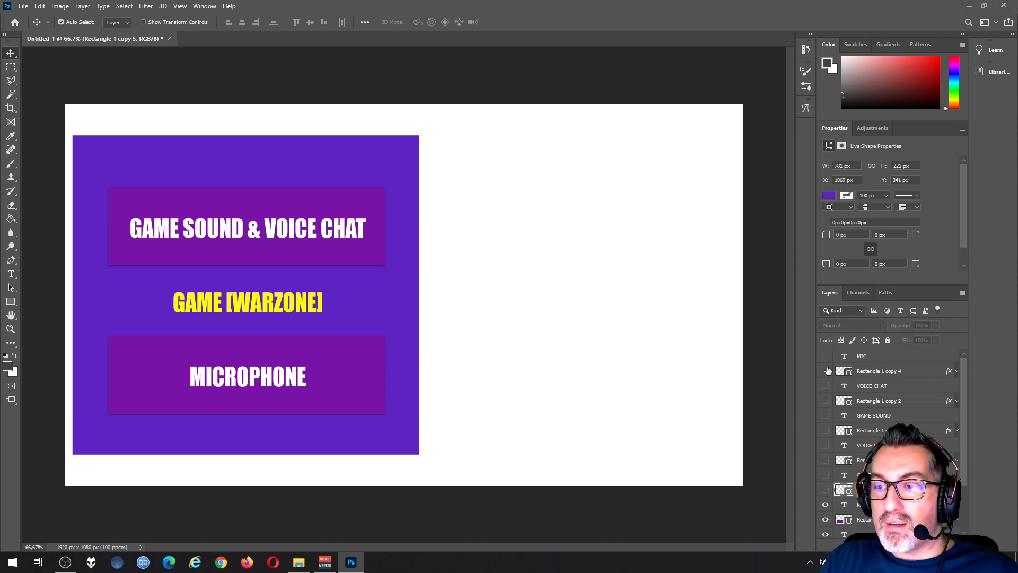
{"action": "left_click_drag", "start_coordinate": [826, 357], "coordinate": [827, 430]}
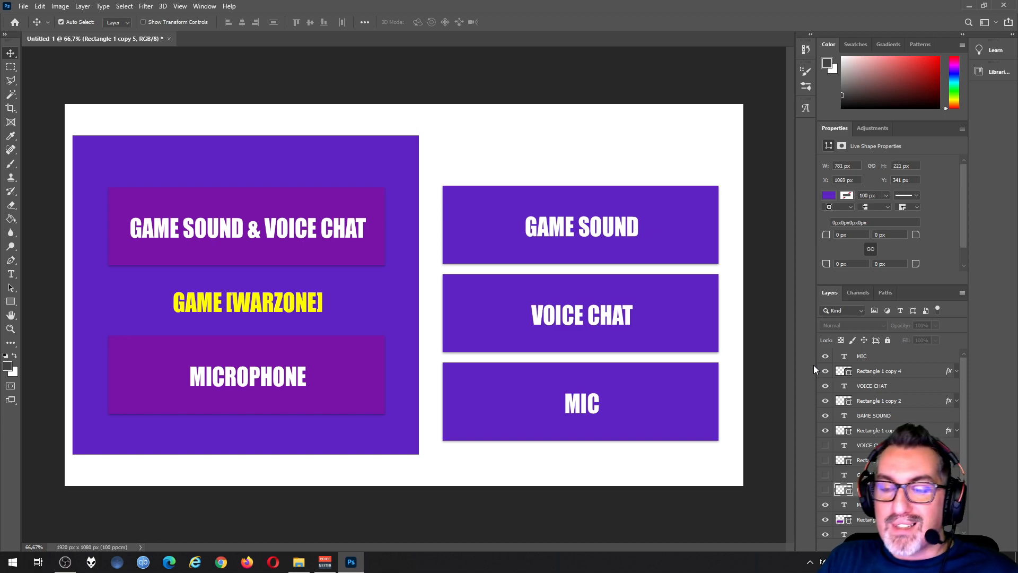
{"action": "left_click_drag", "start_coordinate": [825, 355], "coordinate": [825, 489]}
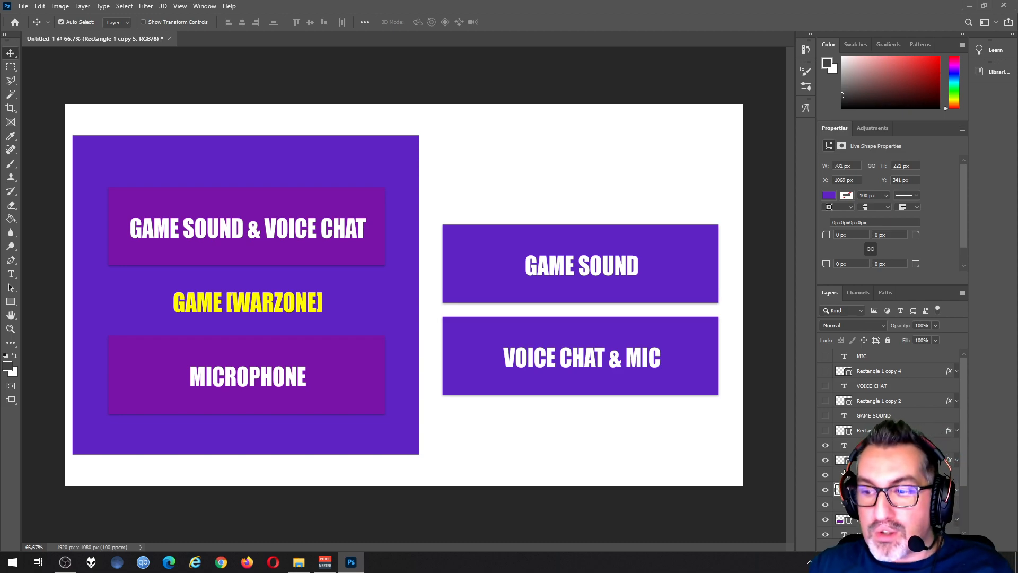
Step: Switch to the Opera browser with the Voicemeeter page of vb-audio.com
{"action": "key", "text": "super+d"}
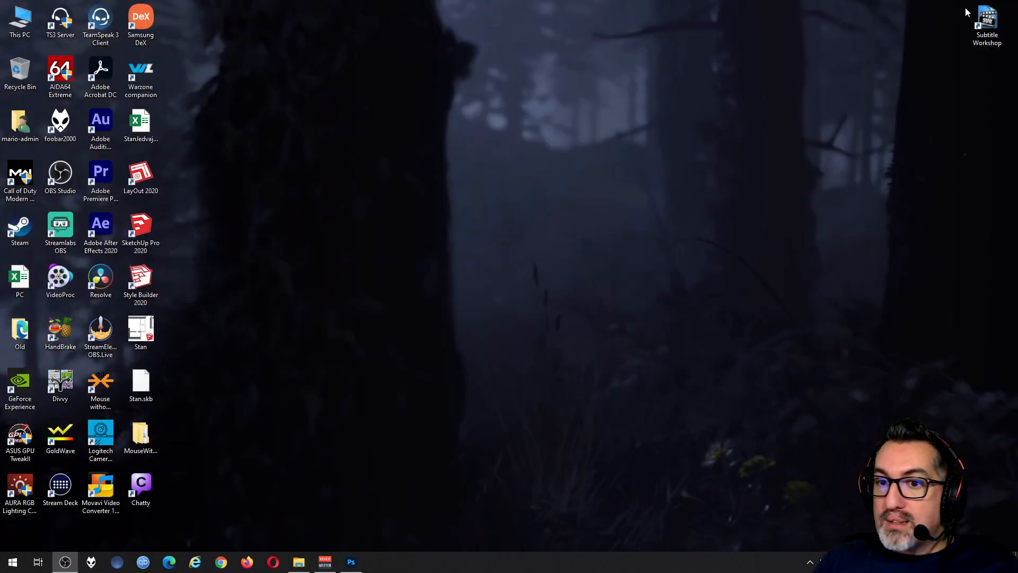
{"action": "left_click", "coordinate": [350, 566]}
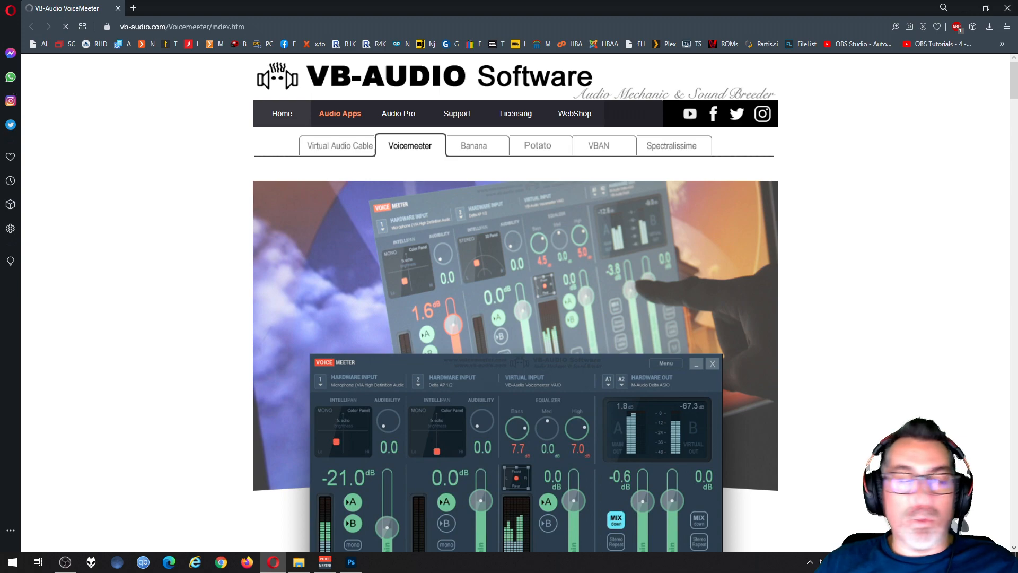
{"action": "left_click_drag", "start_coordinate": [0, 103], "coordinate": [568, 147]}
{"action": "left_click", "coordinate": [236, 110]}
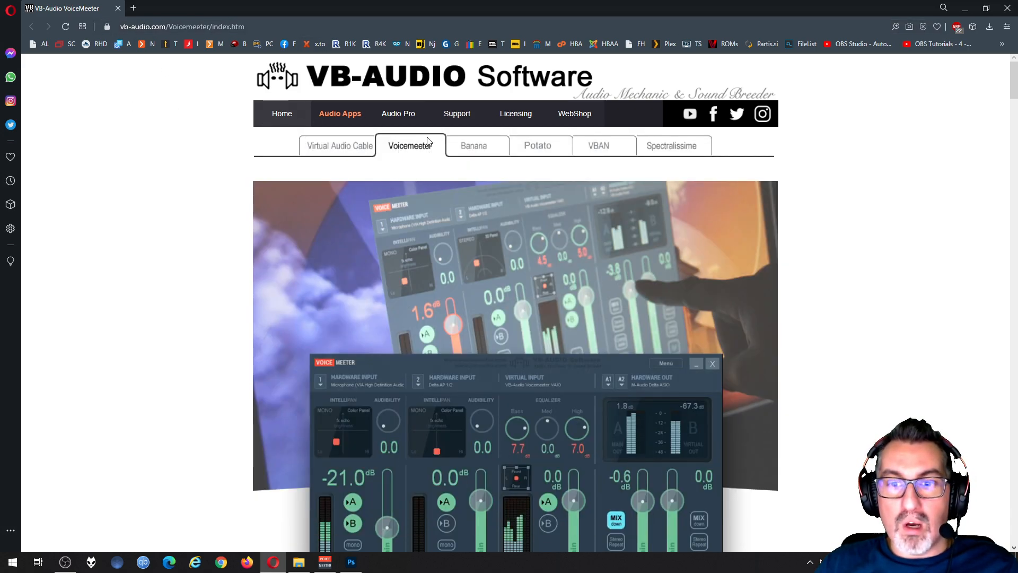
Step: Look through the Voicemeeter page, including its download section, routing diagrams, tutorial videos and mixer picture
{"action": "scroll", "coordinate": [437, 153], "scroll_direction": "down", "scroll_amount": 10}
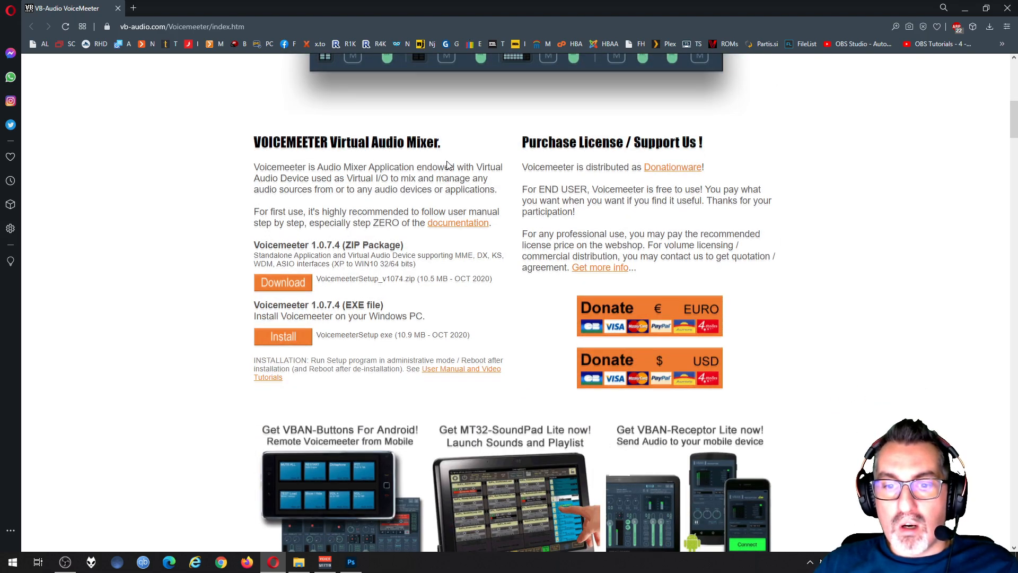
{"action": "scroll", "coordinate": [447, 165], "scroll_direction": "down", "scroll_amount": 20}
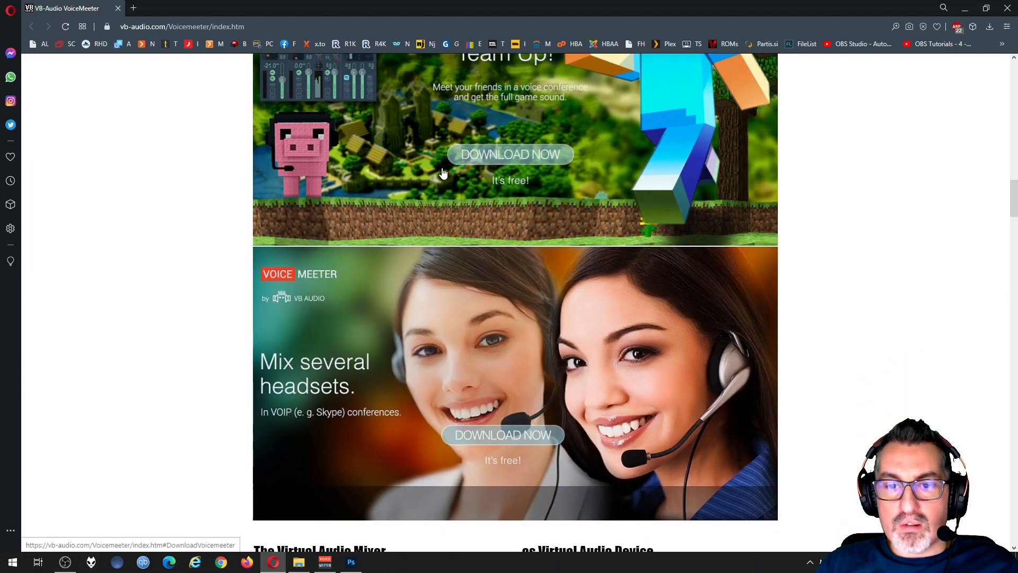
{"action": "scroll", "coordinate": [443, 173], "scroll_direction": "down", "scroll_amount": 7}
{"action": "scroll", "coordinate": [450, 125], "scroll_direction": "down", "scroll_amount": 10}
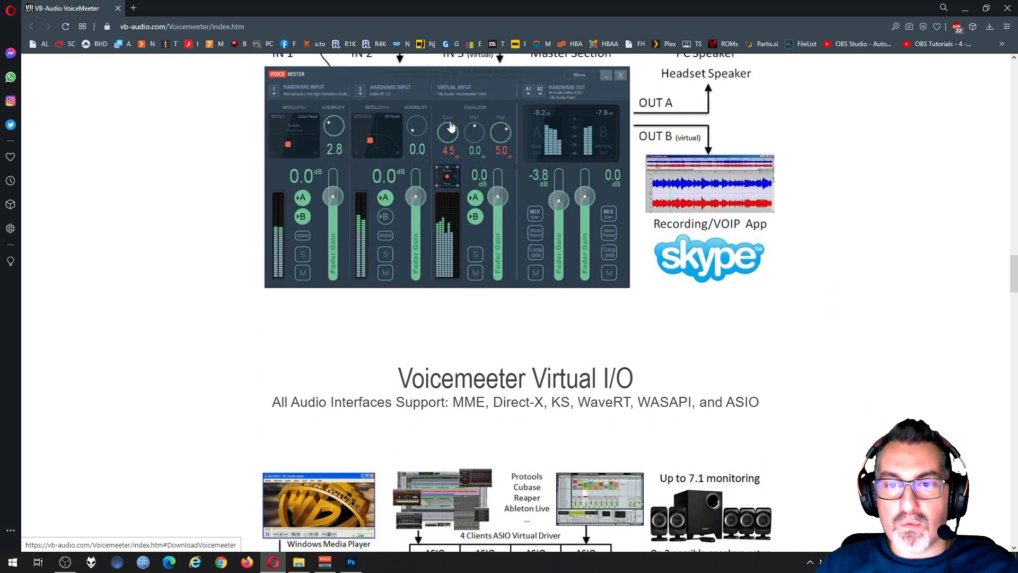
{"action": "scroll", "coordinate": [450, 125], "scroll_direction": "up", "scroll_amount": 3}
{"action": "scroll", "coordinate": [450, 126], "scroll_direction": "down", "scroll_amount": 15}
{"action": "scroll", "coordinate": [451, 125], "scroll_direction": "up", "scroll_amount": 2}
{"action": "scroll", "coordinate": [454, 121], "scroll_direction": "down", "scroll_amount": 15}
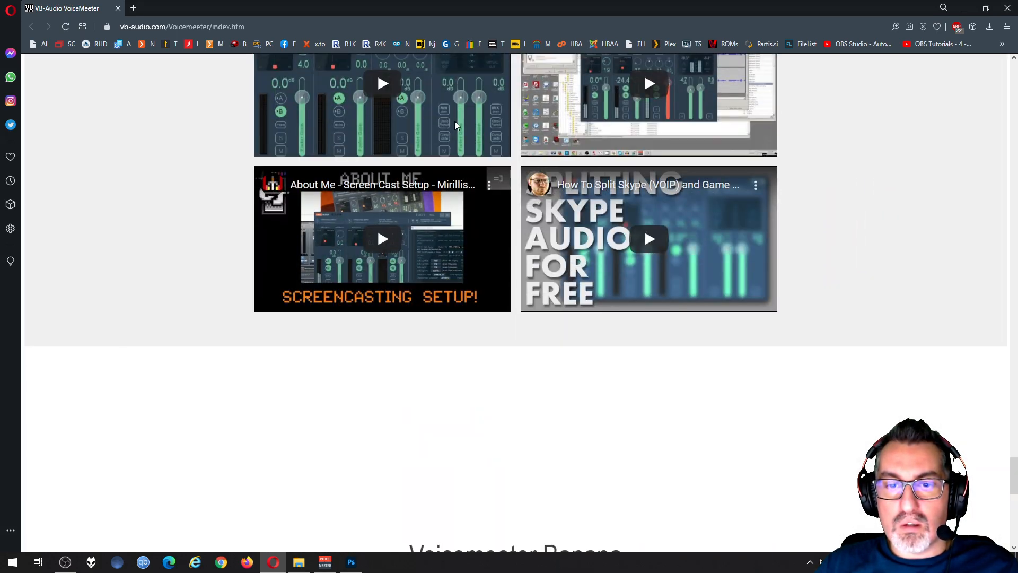
{"action": "scroll", "coordinate": [454, 121], "scroll_direction": "up", "scroll_amount": 20}
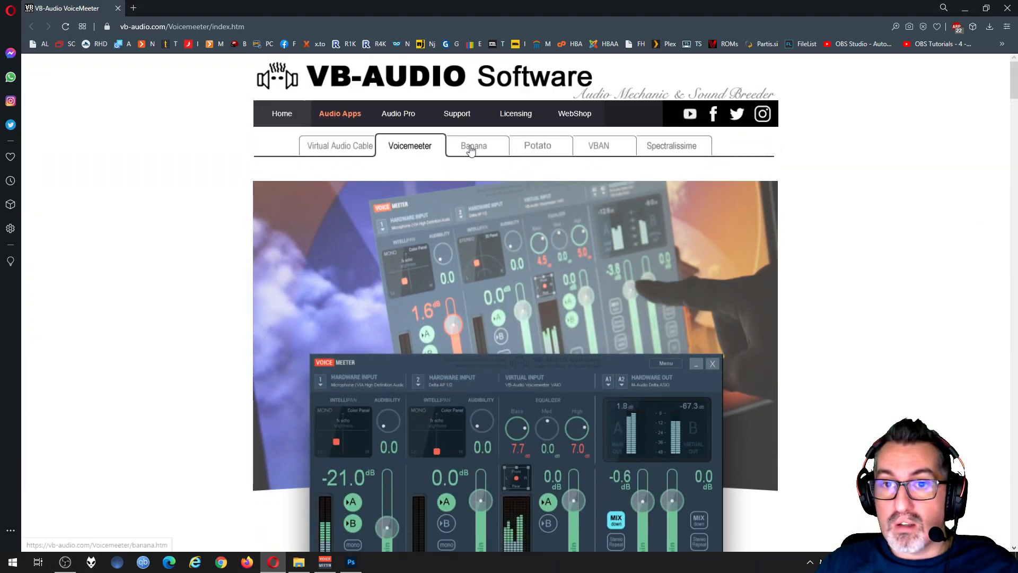
{"action": "scroll", "coordinate": [433, 316], "scroll_direction": "down", "scroll_amount": 3}
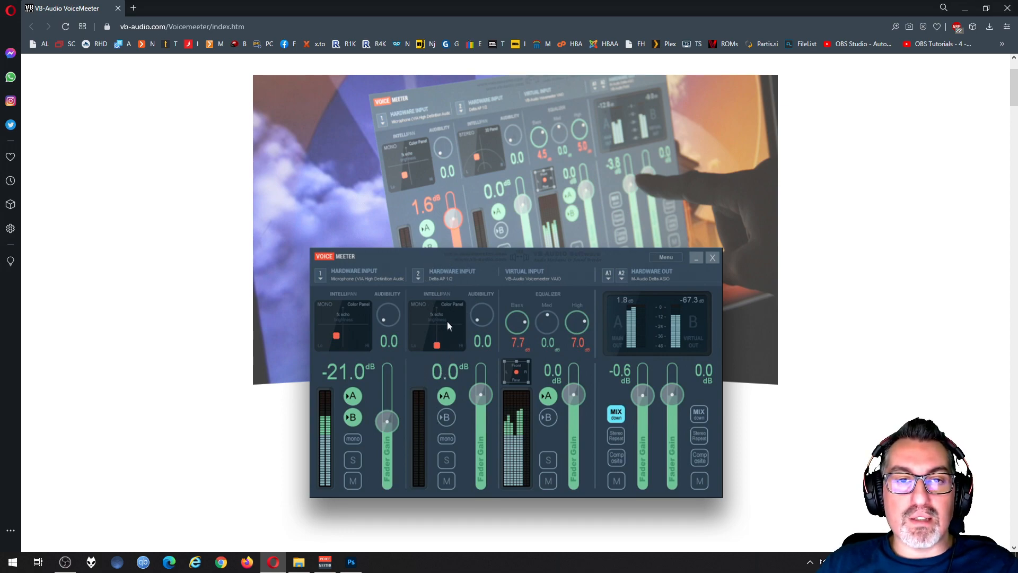
{"action": "scroll", "coordinate": [447, 326], "scroll_direction": "up", "scroll_amount": 3}
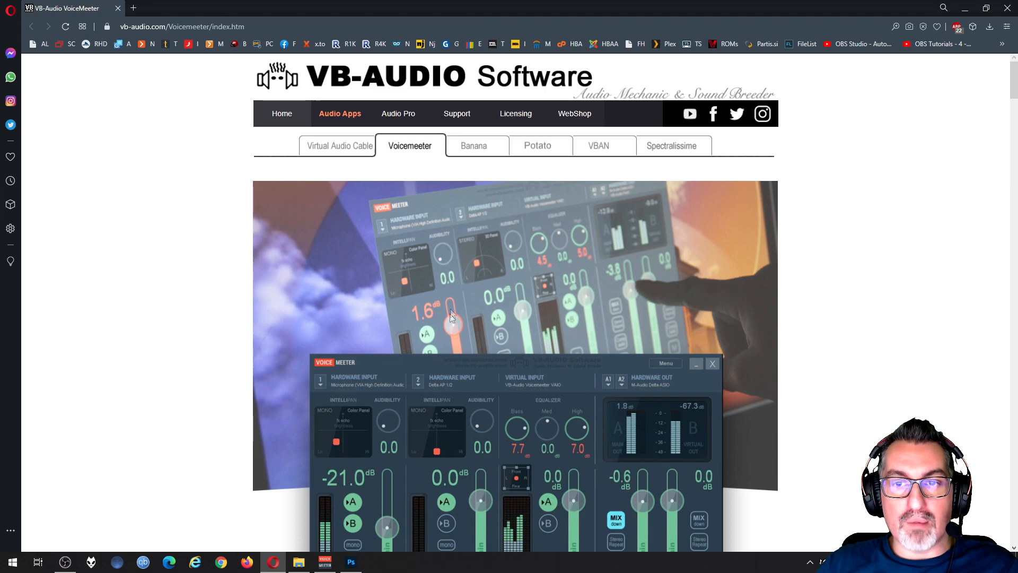
Step: Open the Voicemeeter Banana page and examine its mixer picture
{"action": "left_click", "coordinate": [474, 144]}
{"action": "scroll", "coordinate": [449, 240], "scroll_direction": "down", "scroll_amount": 4}
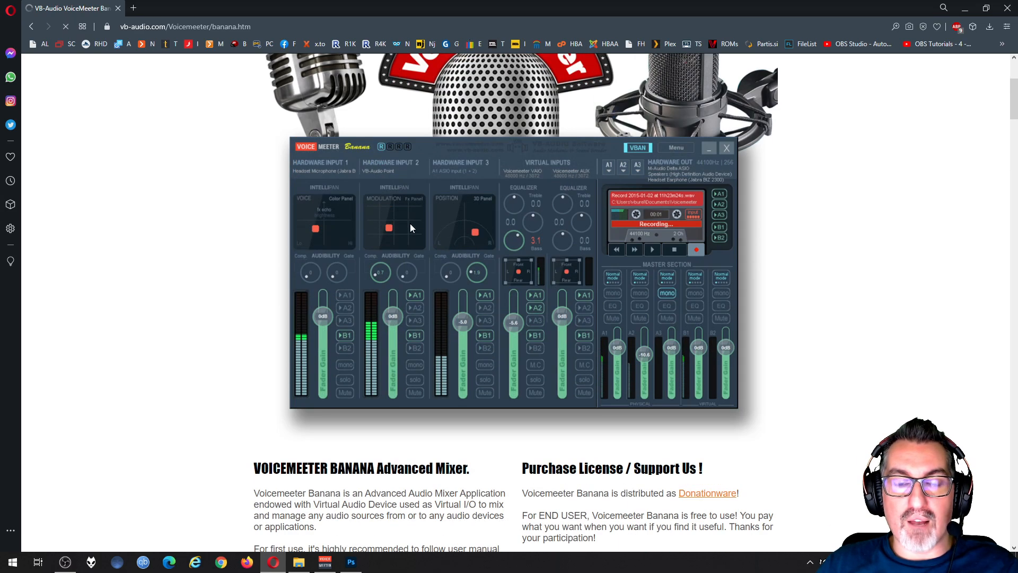
{"action": "scroll", "coordinate": [570, 224], "scroll_direction": "up", "scroll_amount": 2}
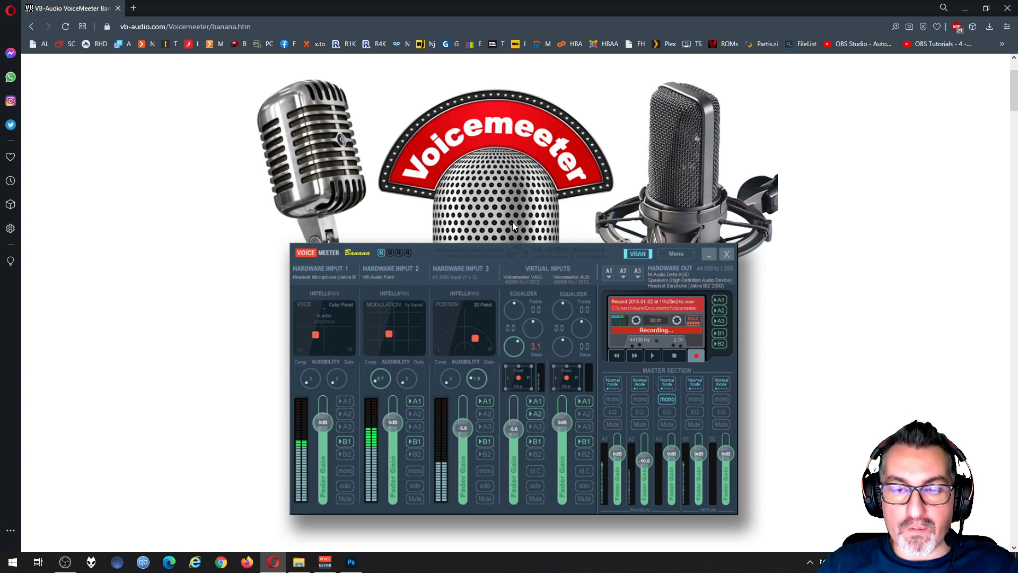
{"action": "scroll", "coordinate": [547, 255], "scroll_direction": "up", "scroll_amount": 3}
Step: Open the Voicemeeter Potato page, examine its mixer, download and licence information, and close the browser
{"action": "left_click", "coordinate": [537, 152]}
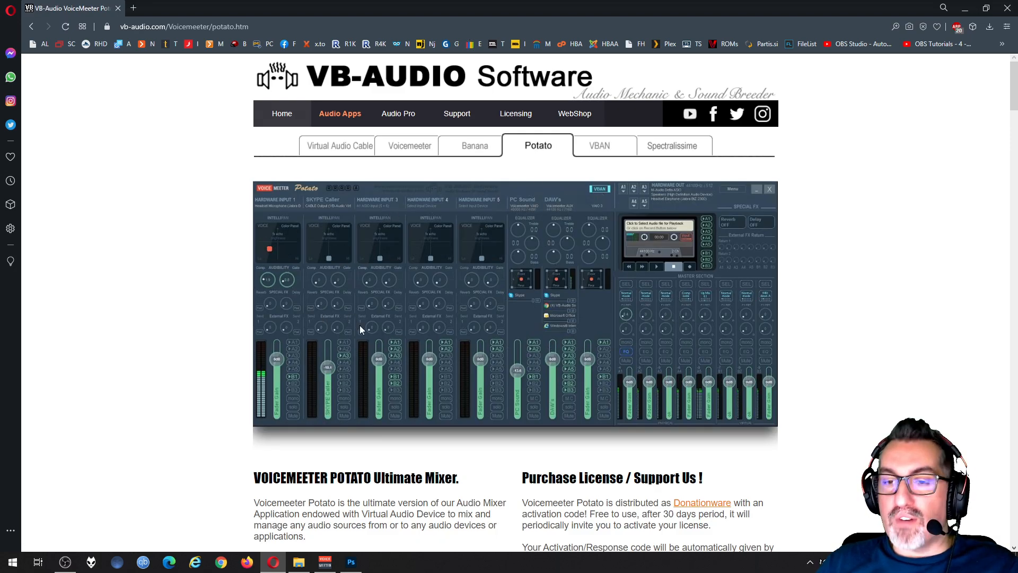
{"action": "scroll", "coordinate": [360, 330], "scroll_direction": "down", "scroll_amount": 5}
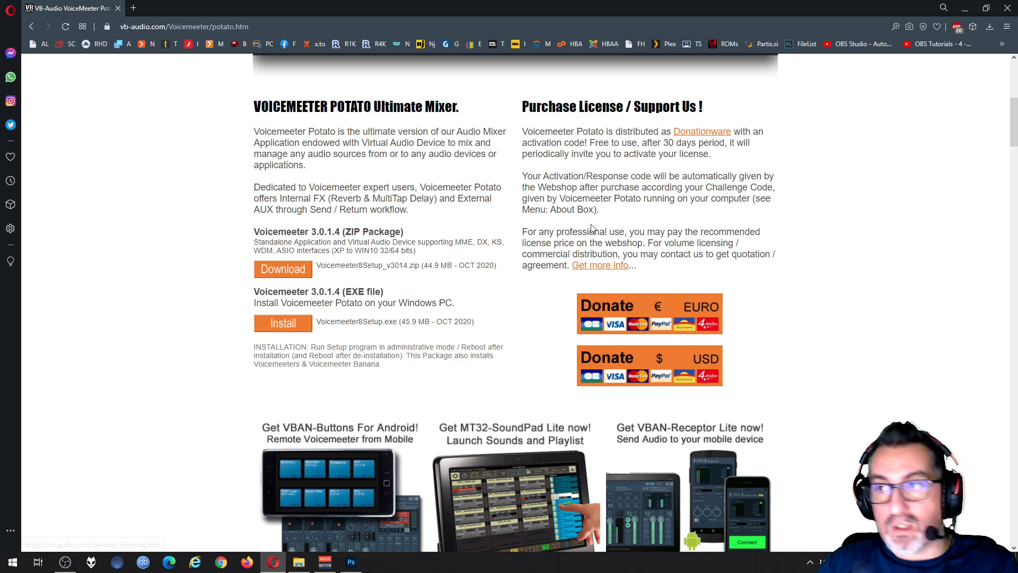
{"action": "scroll", "coordinate": [726, 189], "scroll_direction": "up", "scroll_amount": 6}
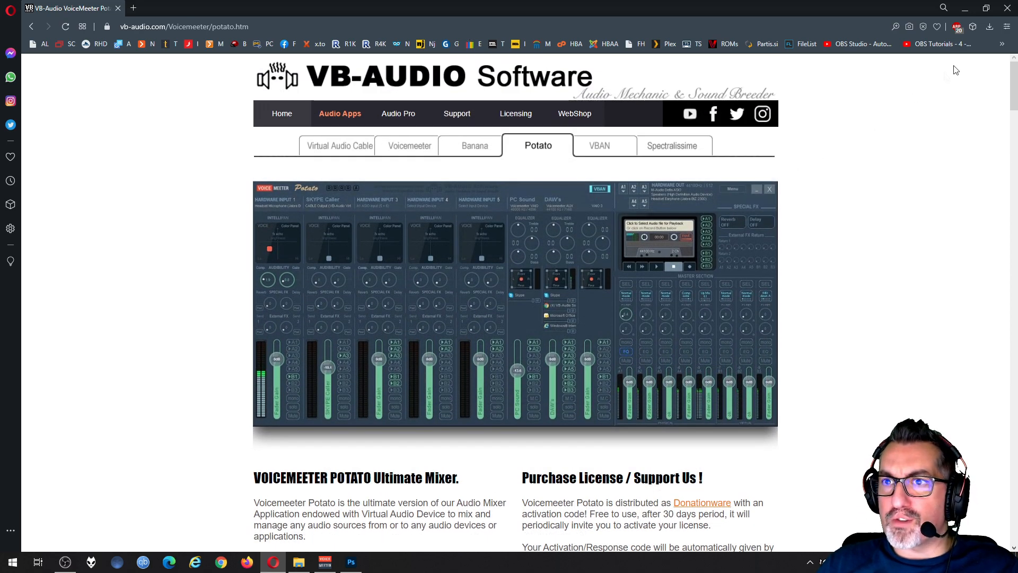
{"action": "left_click", "coordinate": [1007, 8]}
Step: Position the Voicemeeter Potato window over Photoshop and label the Voicemeeter AUX virtual input WINDOWS
{"action": "left_click_drag", "start_coordinate": [411, 142], "coordinate": [384, 93]}
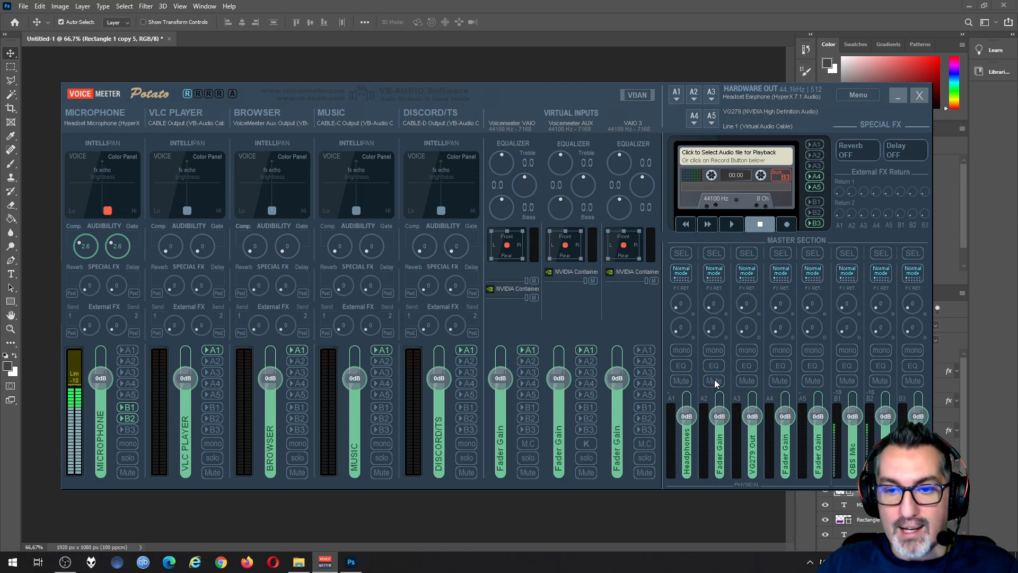
{"action": "left_click_drag", "start_coordinate": [576, 89], "coordinate": [568, 84]}
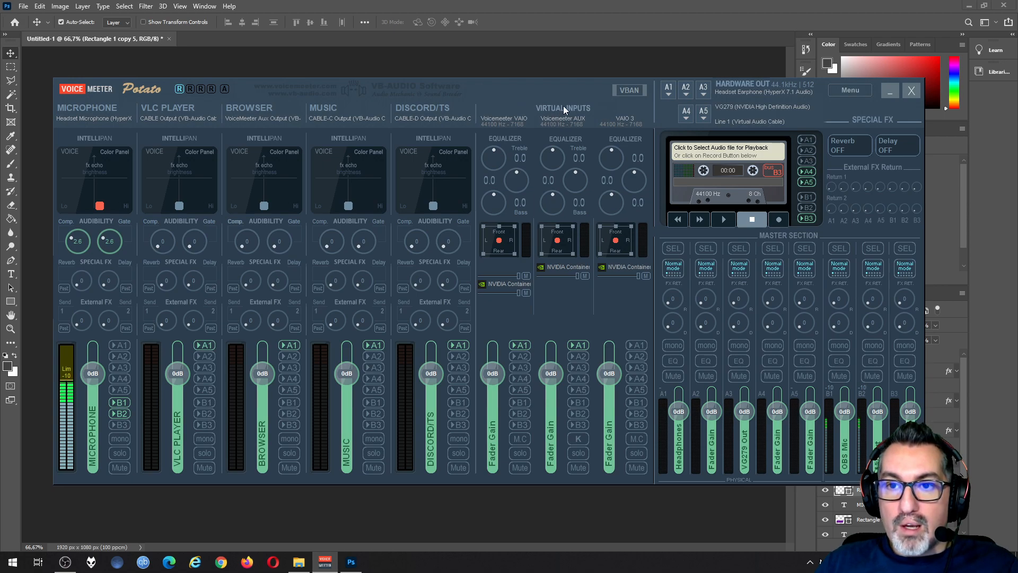
{"action": "right_click", "coordinate": [564, 107]}
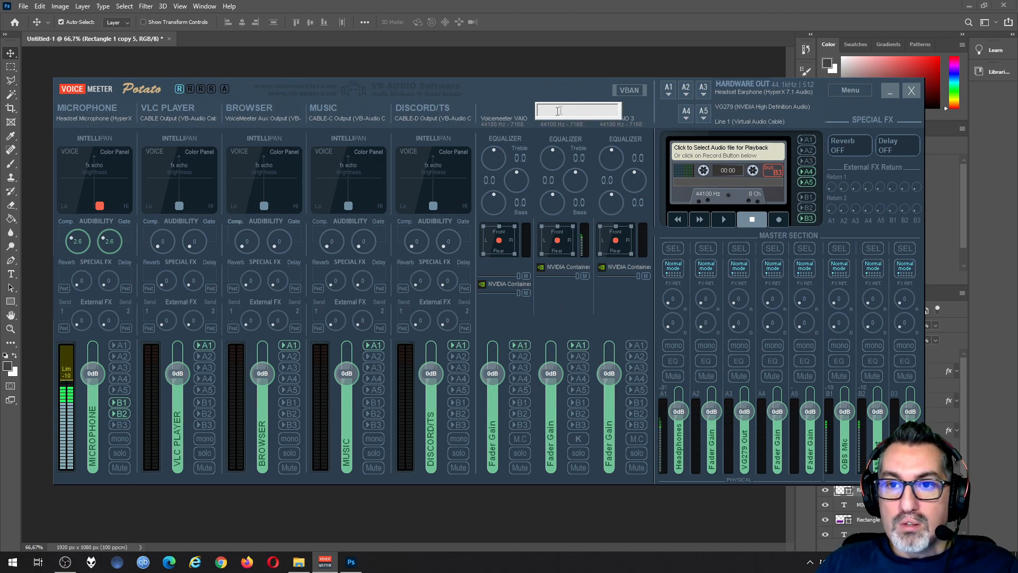
{"action": "key", "text": "Escape"}
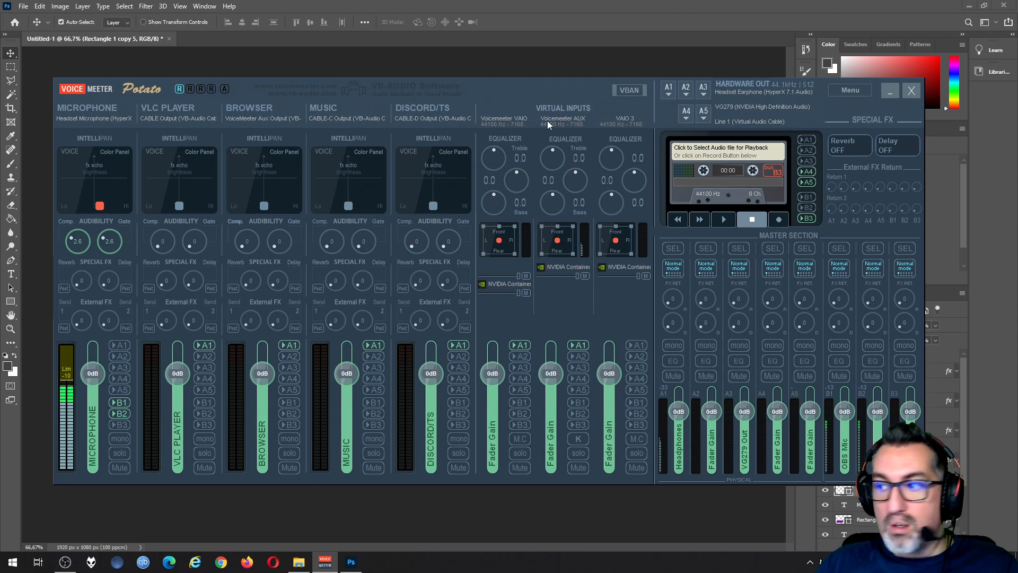
{"action": "right_click", "coordinate": [574, 107]}
{"action": "type", "text": "W"}
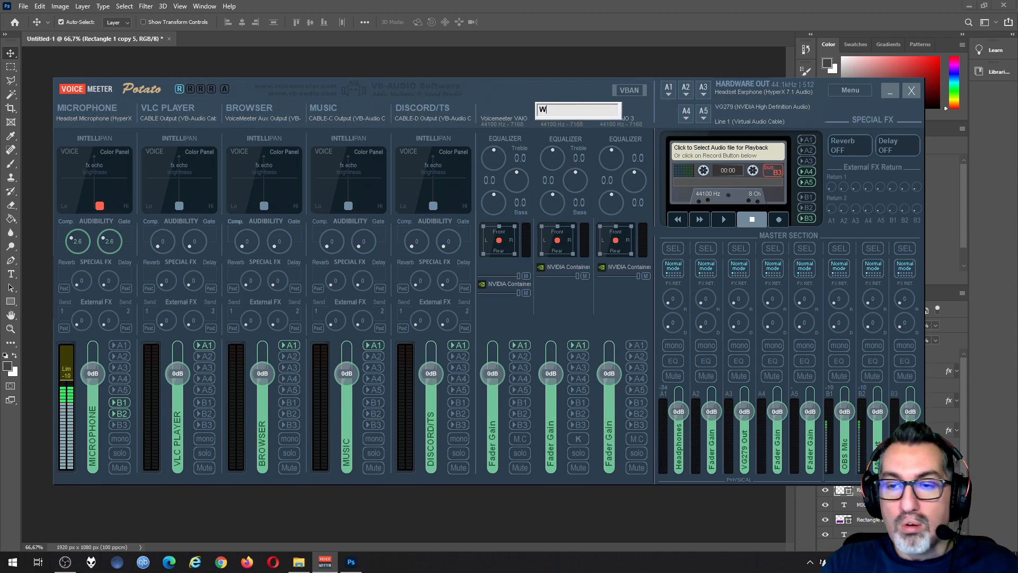
{"action": "type", "text": "INDOWN"}
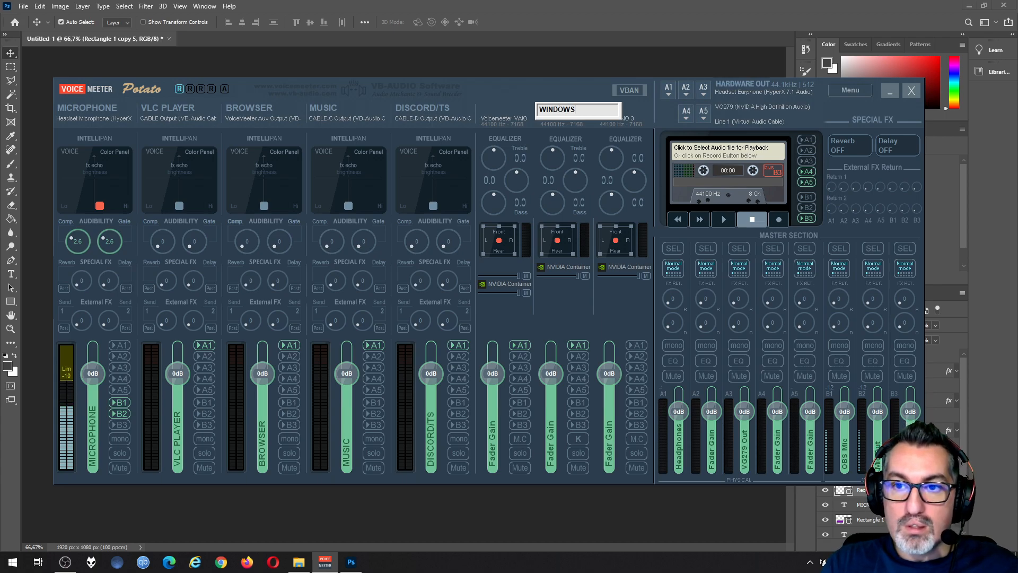
{"action": "key", "text": "Return"}
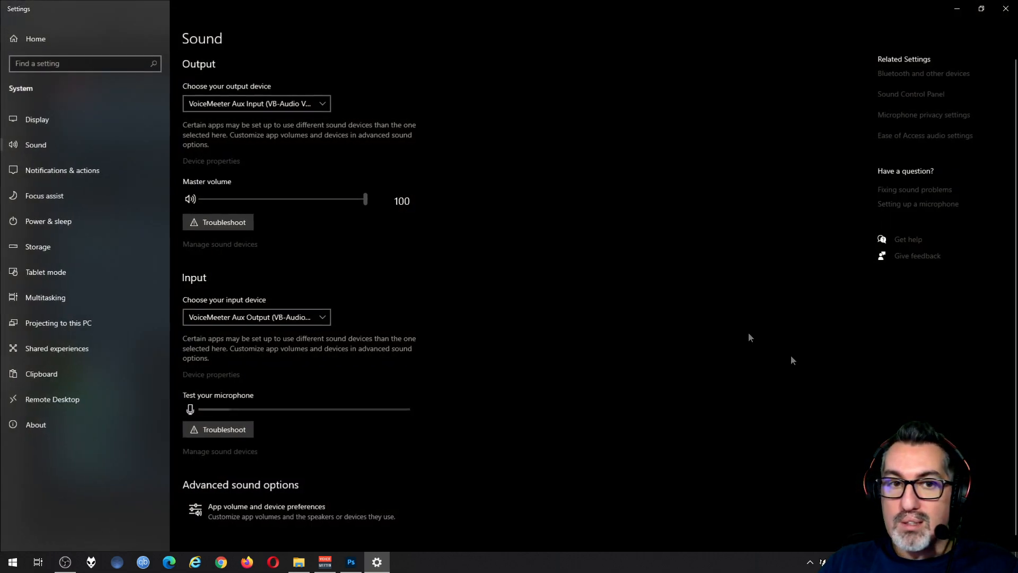
Step: Open the Windows app volume and device preferences and compare the available output devices with Voicemeeter's virtual inputs
{"action": "left_click", "coordinate": [261, 509]}
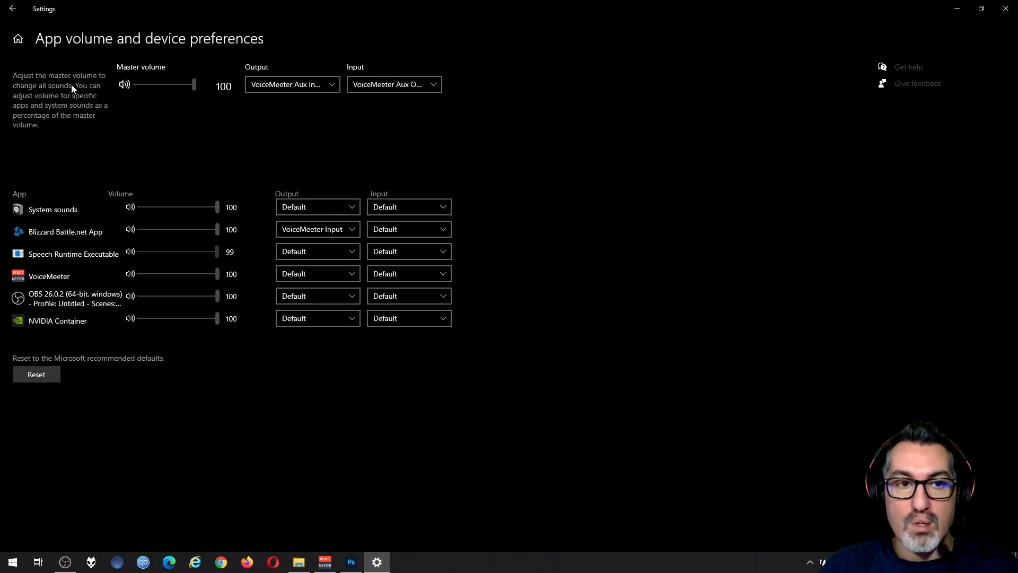
{"action": "left_click", "coordinate": [12, 8]}
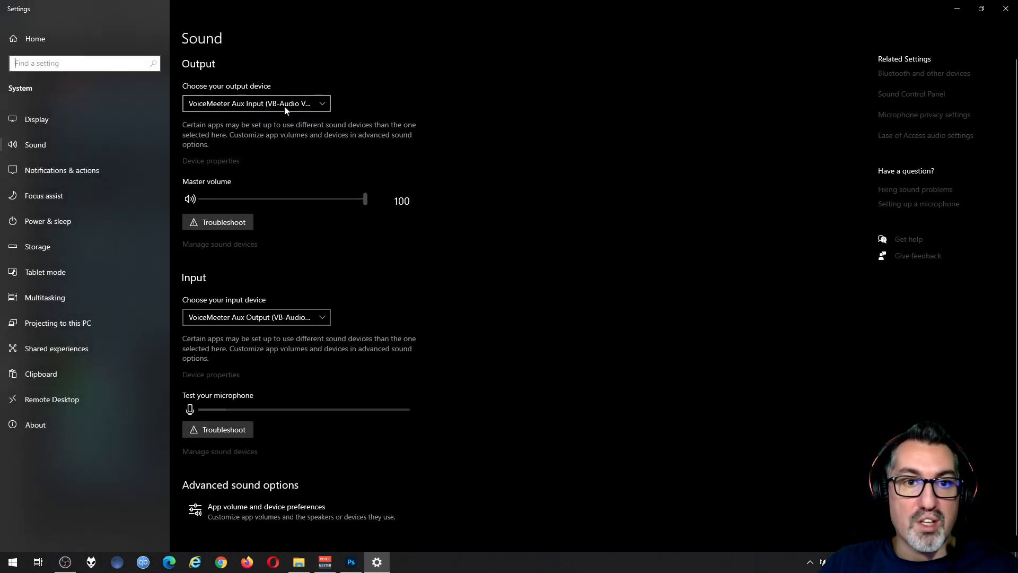
{"action": "left_click", "coordinate": [247, 511]}
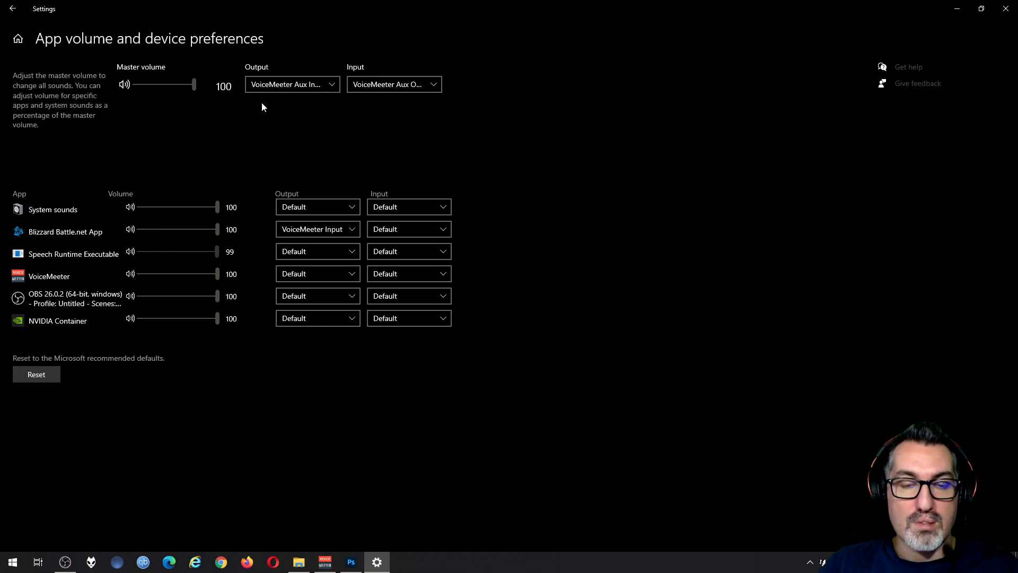
{"action": "left_click", "coordinate": [332, 85]}
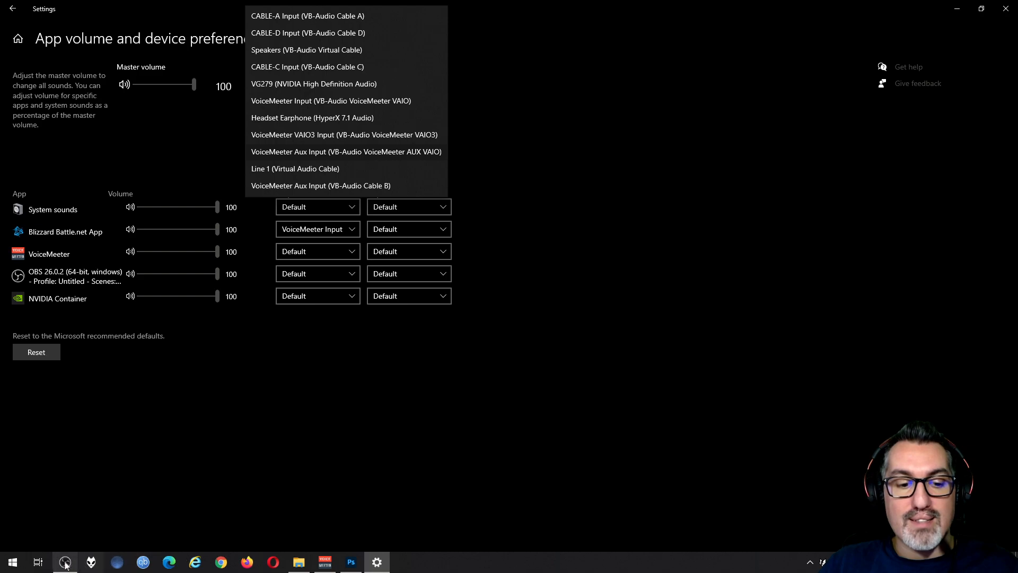
{"action": "left_click", "coordinate": [325, 562]}
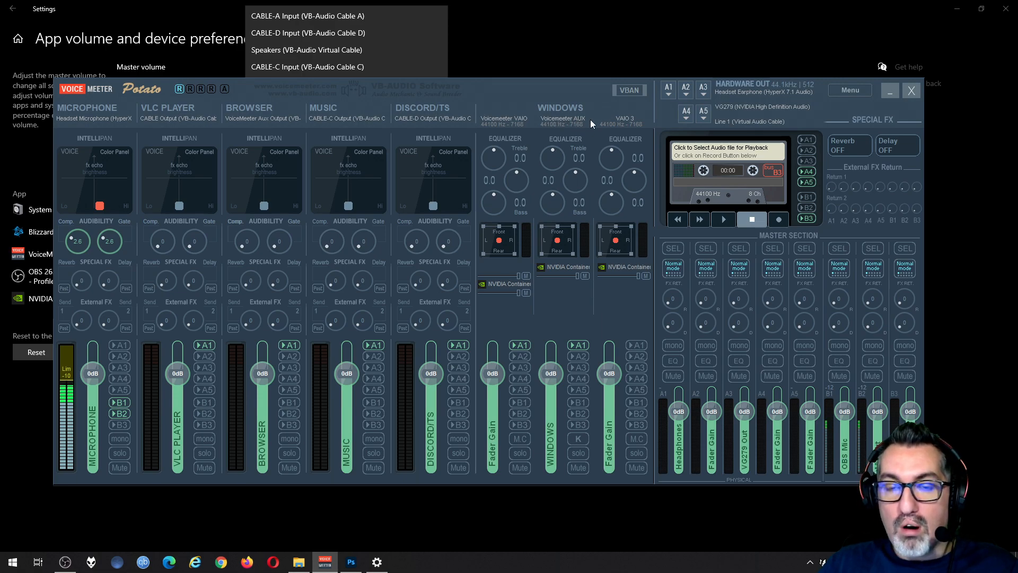
{"action": "left_click", "coordinate": [536, 37]}
{"action": "left_click", "coordinate": [297, 85]}
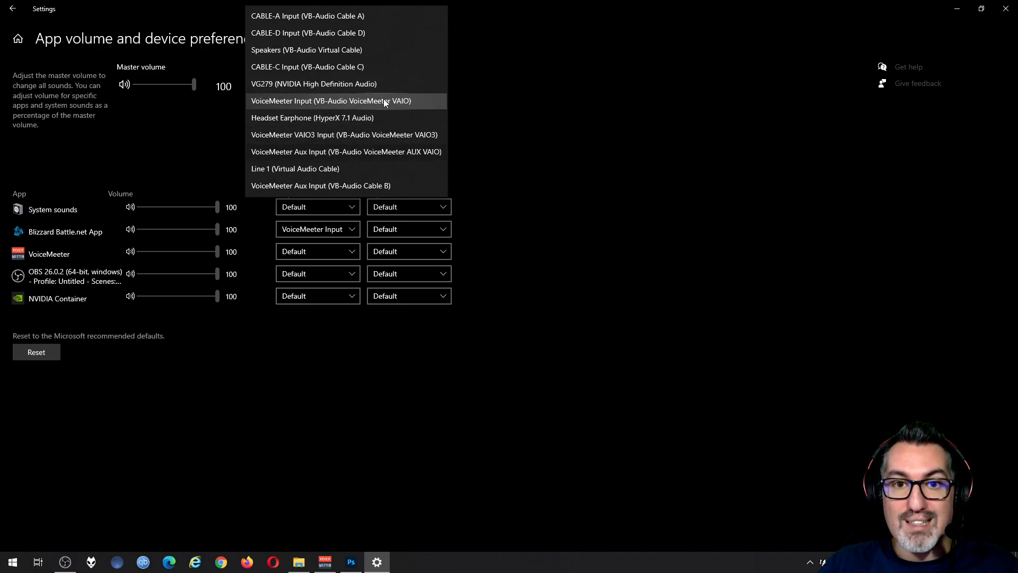
{"action": "key", "text": "Escape"}
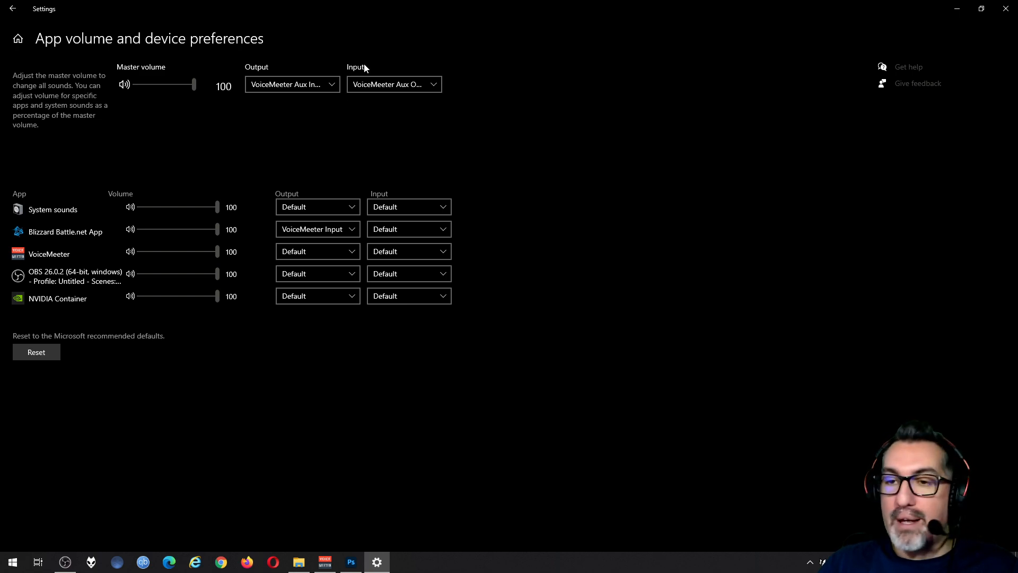
{"action": "left_click", "coordinate": [333, 86]}
{"action": "left_click", "coordinate": [590, 189]}
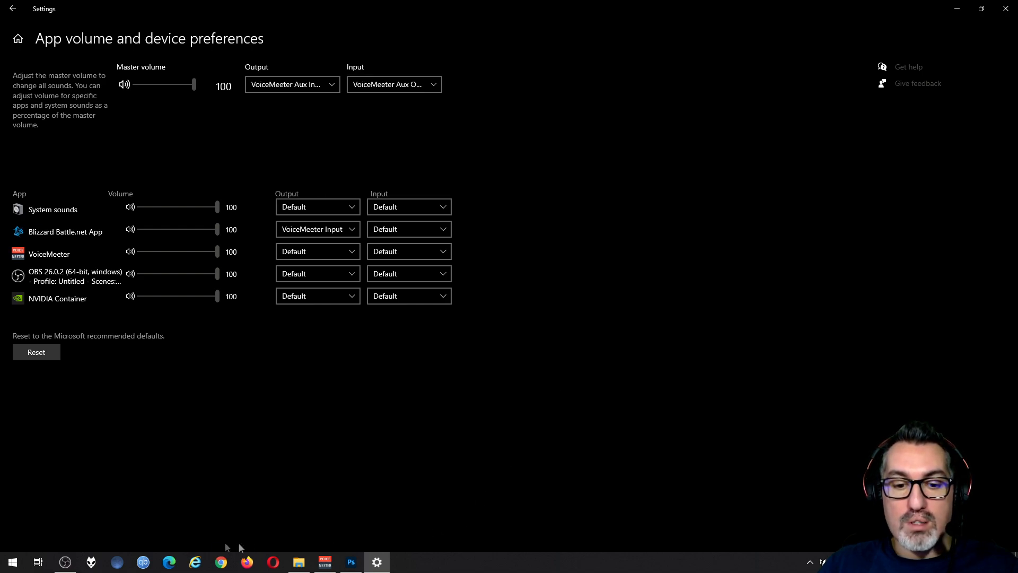
Step: In Voicemeeter, assign WDM: Headset Earphone (HyperX 7.1 Audio) to hardware output A1 and route the WINDOWS strip to A1
{"action": "left_click", "coordinate": [324, 561]}
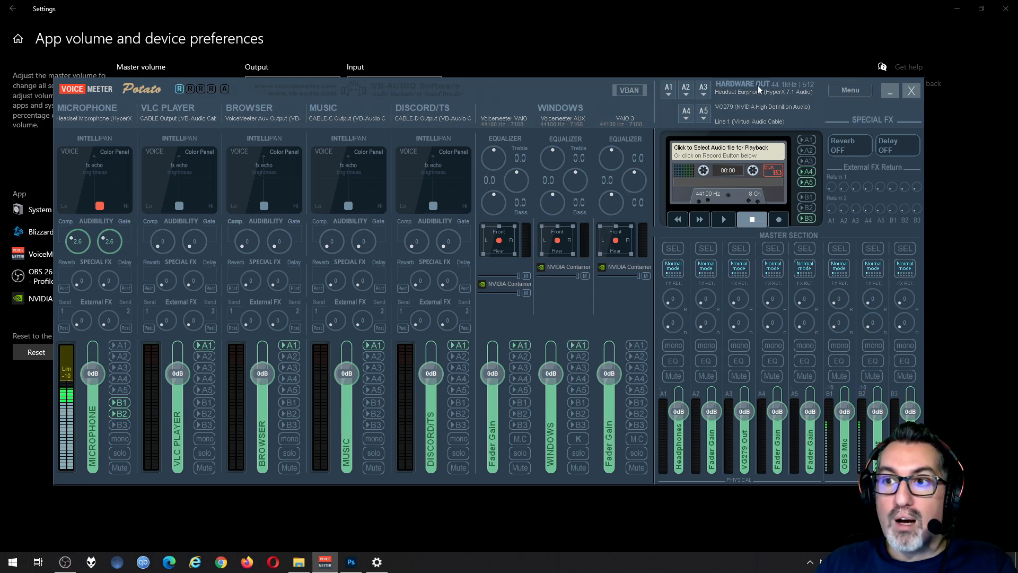
{"action": "left_click", "coordinate": [667, 95]}
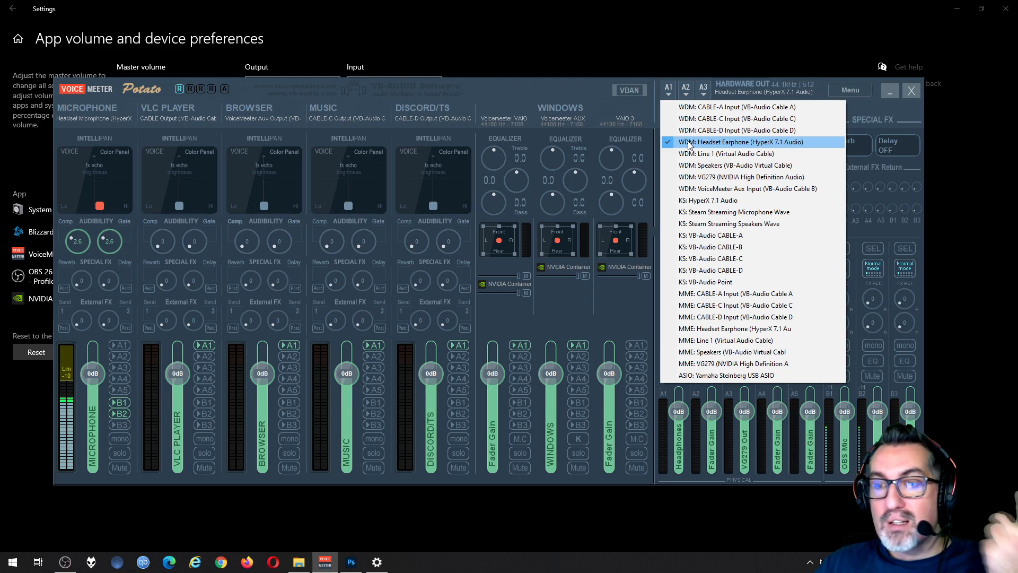
{"action": "left_click", "coordinate": [758, 142]}
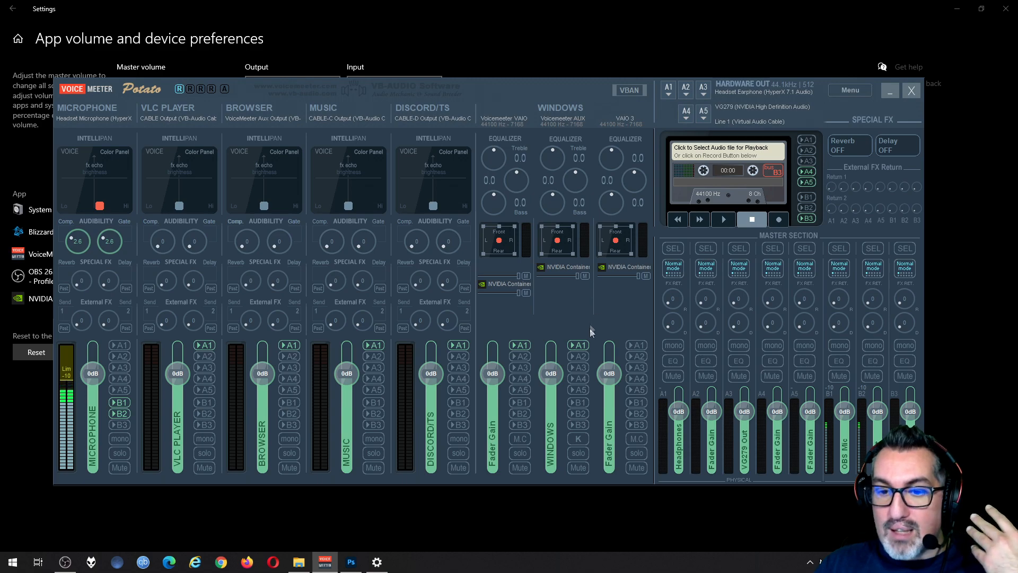
{"action": "left_click", "coordinate": [577, 346]}
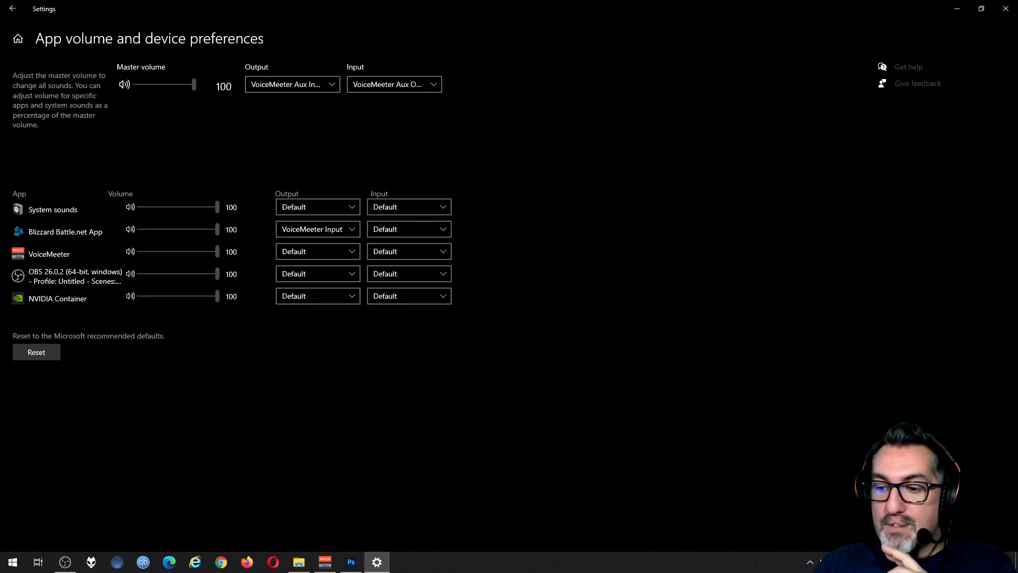
Step: Set Call of Duty: Modern Warfare's output device to Default in the Windows app volume preferences and check Voicemeeter's WINDOWS input
{"action": "right_click", "coordinate": [901, 562]}
{"action": "left_click", "coordinate": [929, 370]}
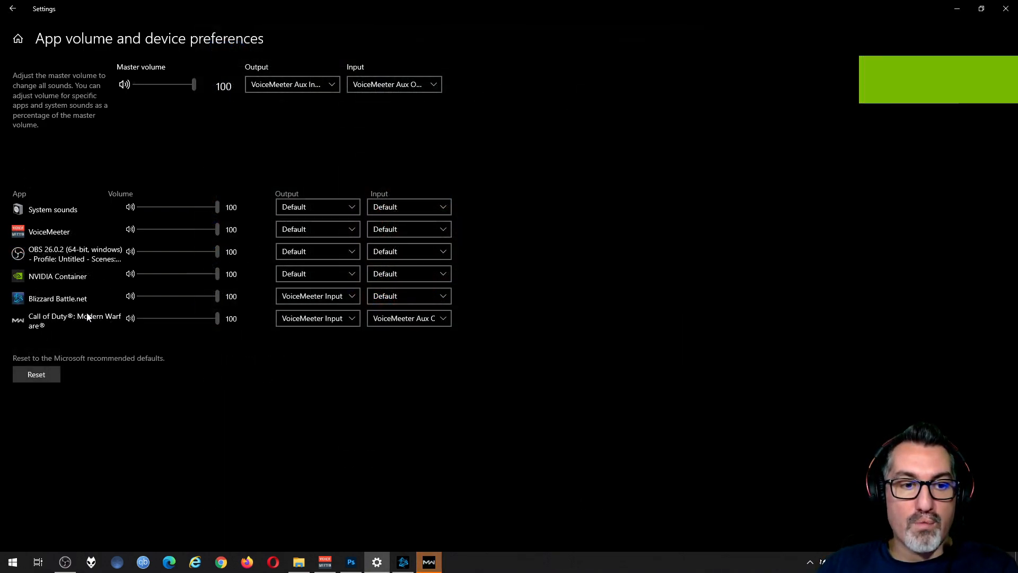
{"action": "left_click", "coordinate": [318, 318]}
{"action": "left_click", "coordinate": [370, 220]}
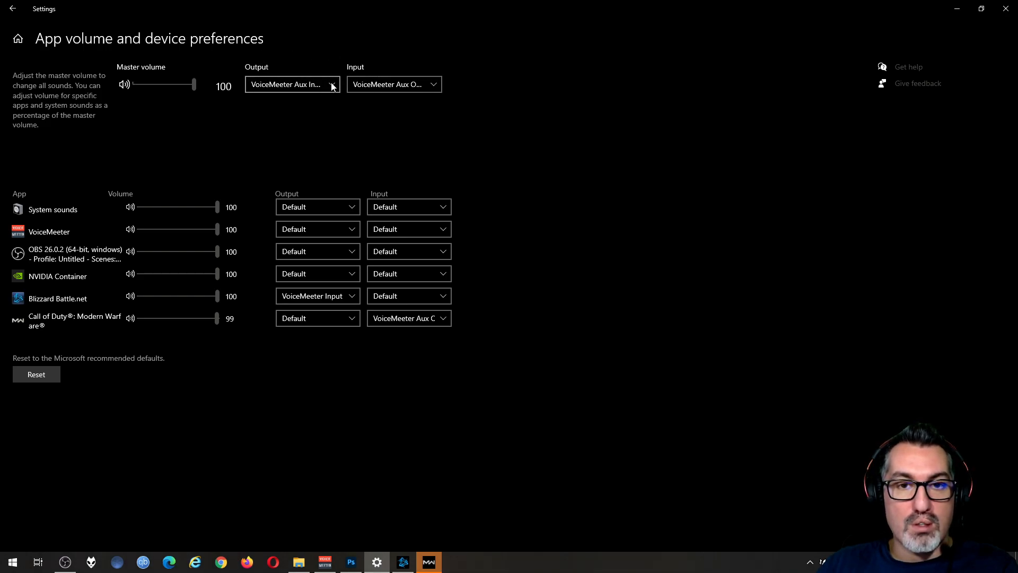
{"action": "left_click", "coordinate": [325, 562]}
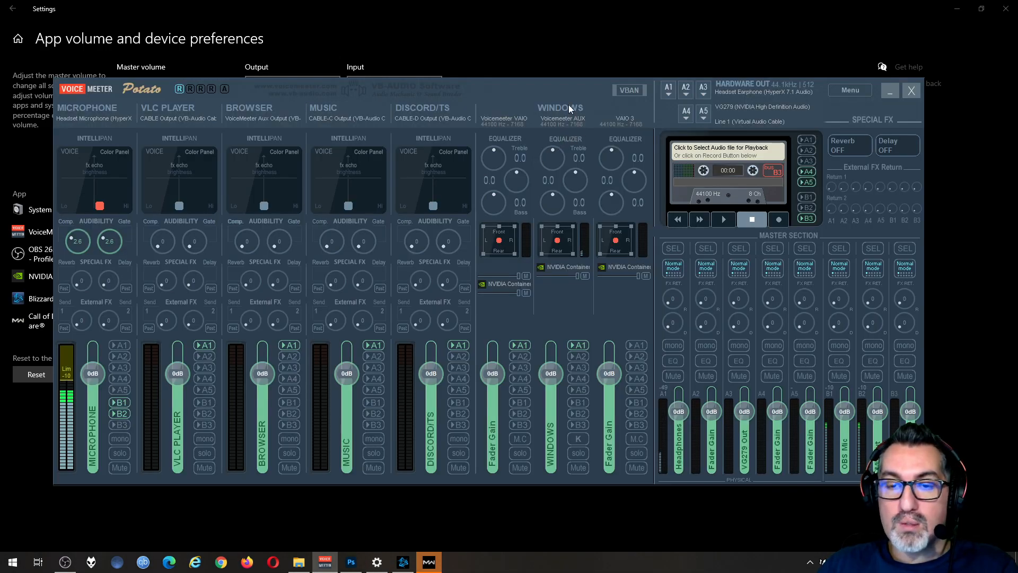
{"action": "left_click", "coordinate": [490, 72]}
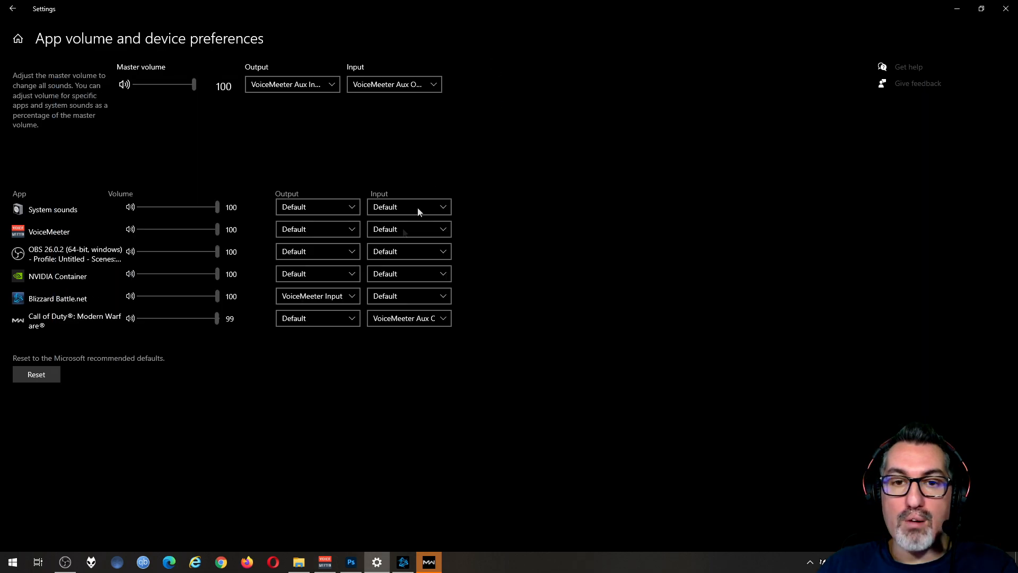
Step: Set Call of Duty: Modern Warfare's output device to VoiceMeeter Input (VB-Audio VoiceMeeter VAIO) and switch to Voicemeeter
{"action": "left_click", "coordinate": [317, 229]}
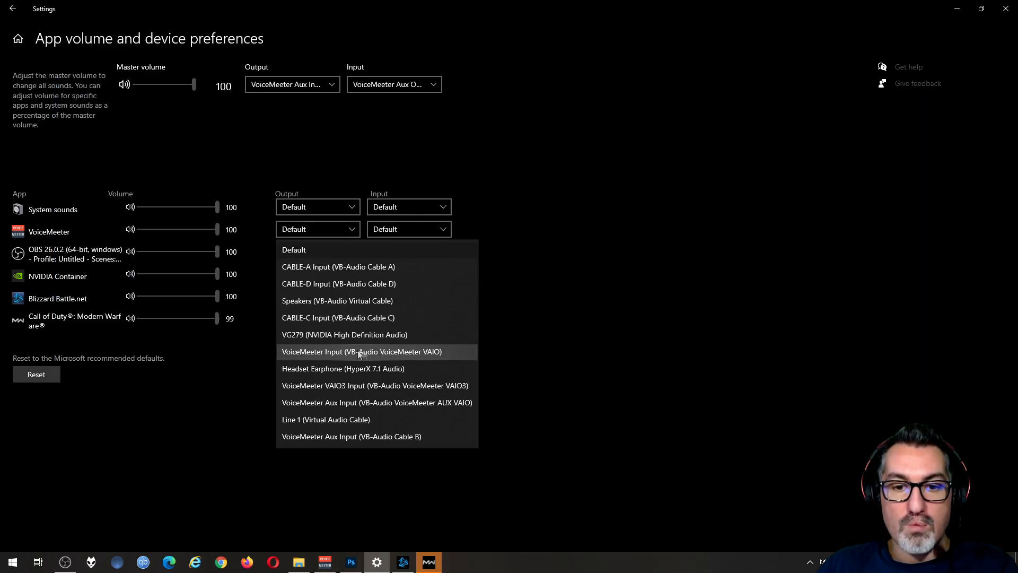
{"action": "left_click", "coordinate": [394, 354]}
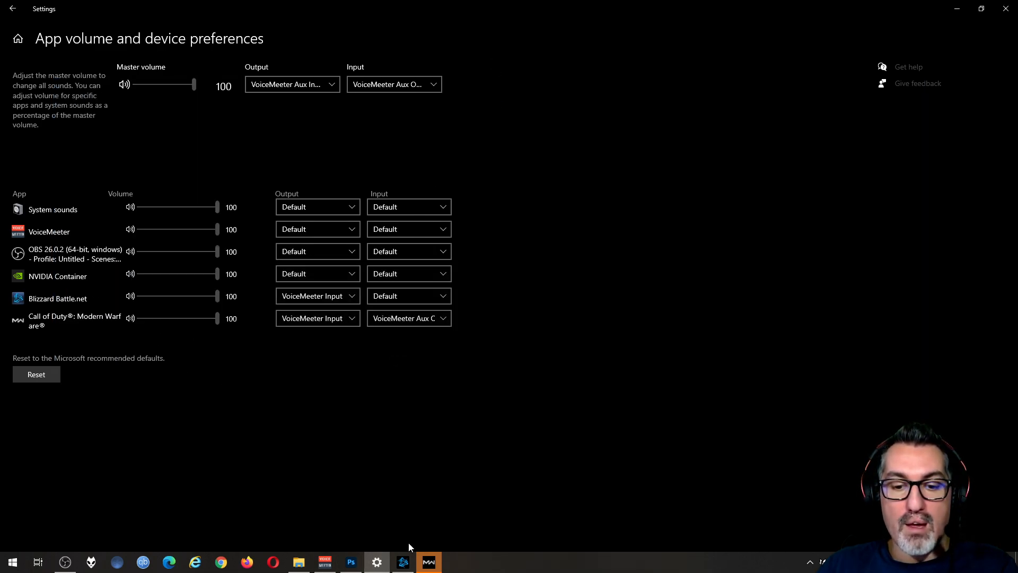
{"action": "left_click", "coordinate": [324, 562]}
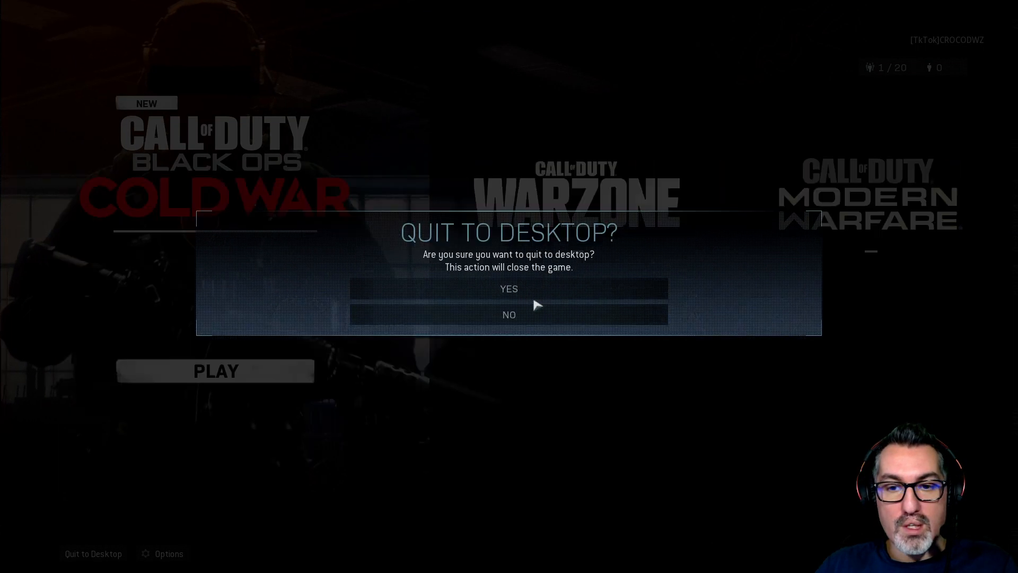
Step: Enter Warzone, shift the game window slightly beside Voicemeeter, and bring the Voicemeeter mixer to the front
{"action": "left_click", "coordinate": [534, 300]}
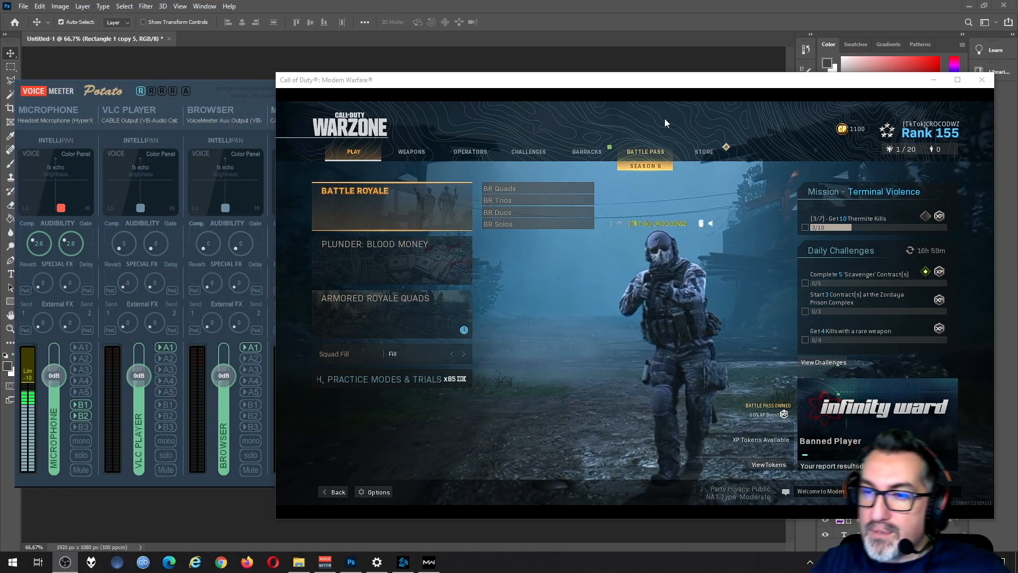
{"action": "left_click_drag", "start_coordinate": [729, 79], "coordinate": [739, 81]}
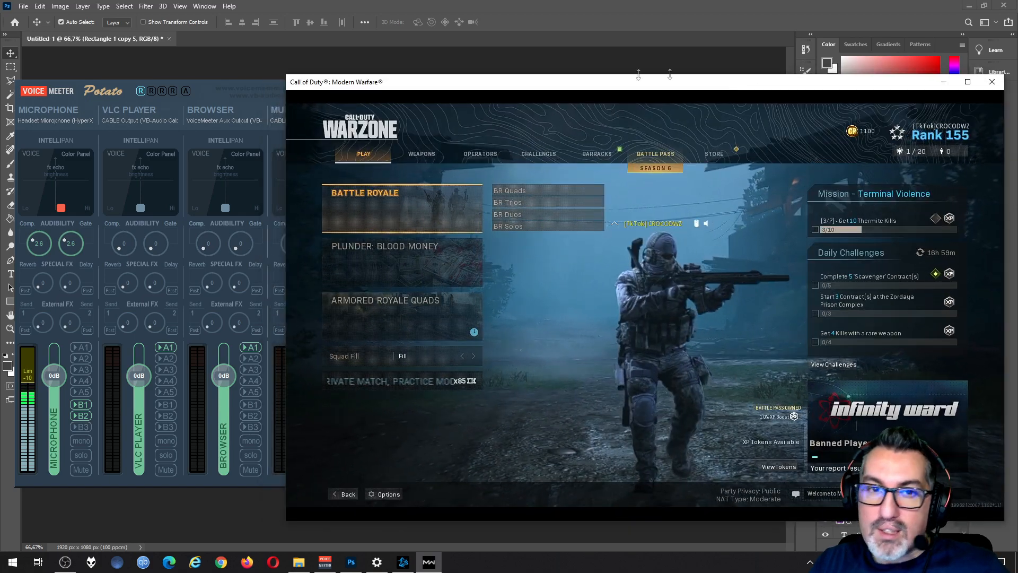
{"action": "left_click", "coordinate": [253, 91]}
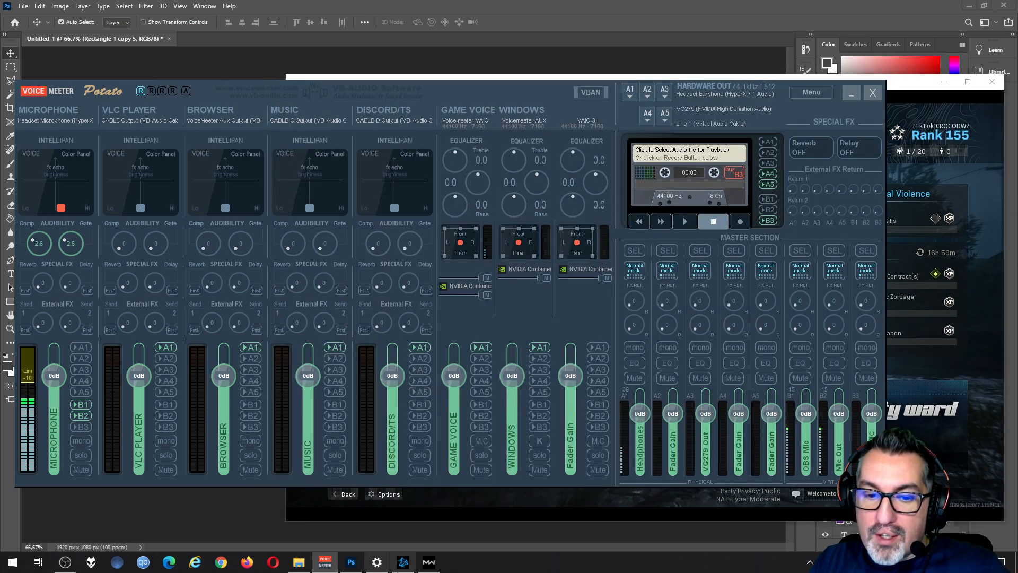
{"action": "left_click", "coordinate": [429, 561]}
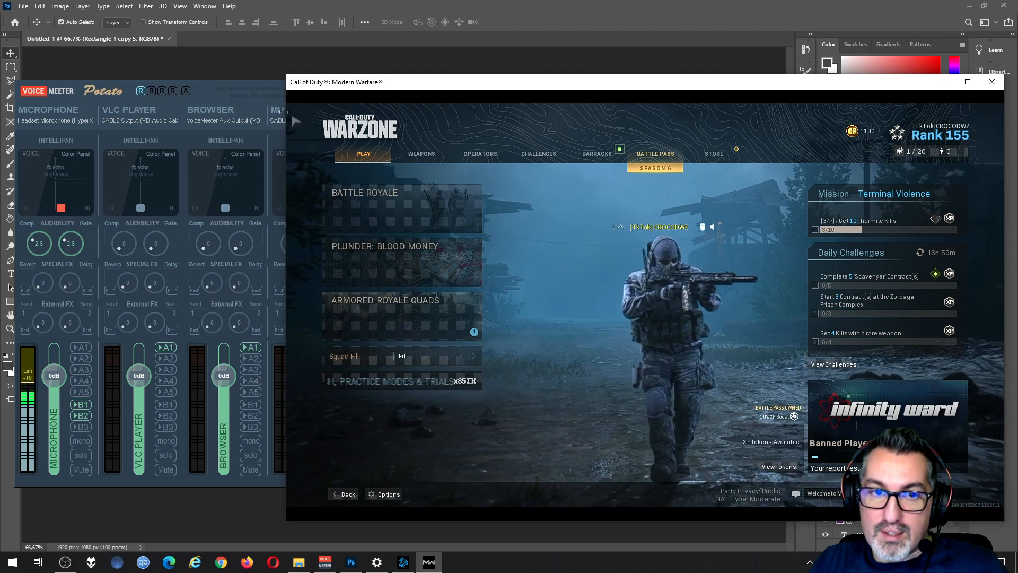
{"action": "left_click", "coordinate": [196, 87]}
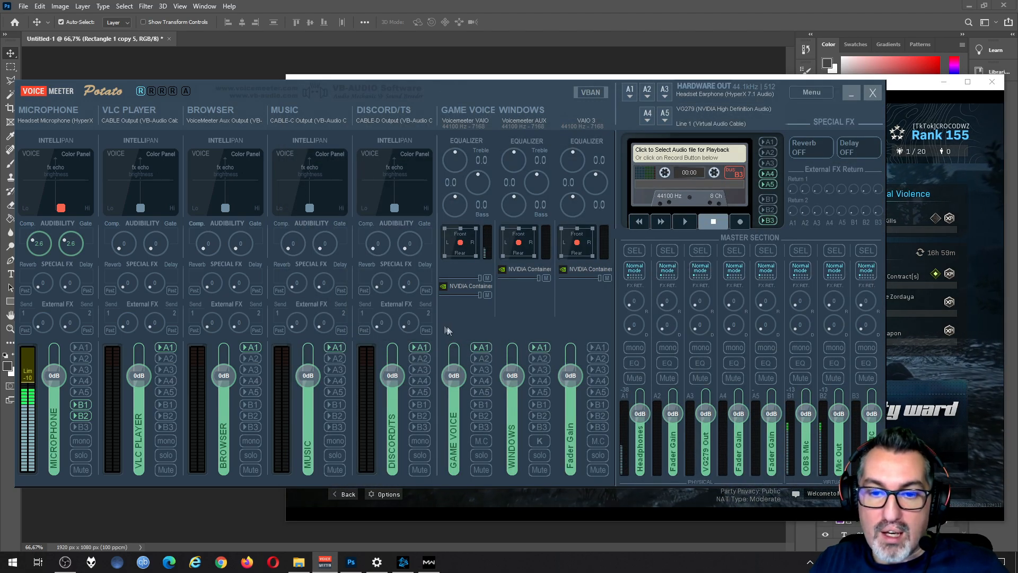
Step: Route the GAME VOICE strip to A1 and assign WDM: Line 1 (Virtual Audio Cable) to hardware output A5
{"action": "left_click", "coordinate": [480, 347]}
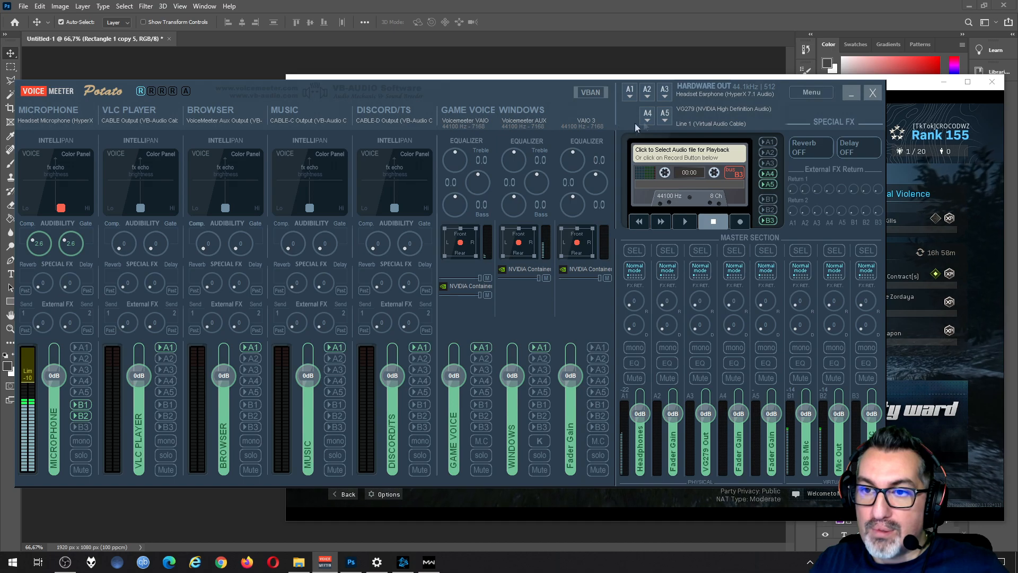
{"action": "left_click", "coordinate": [670, 123]}
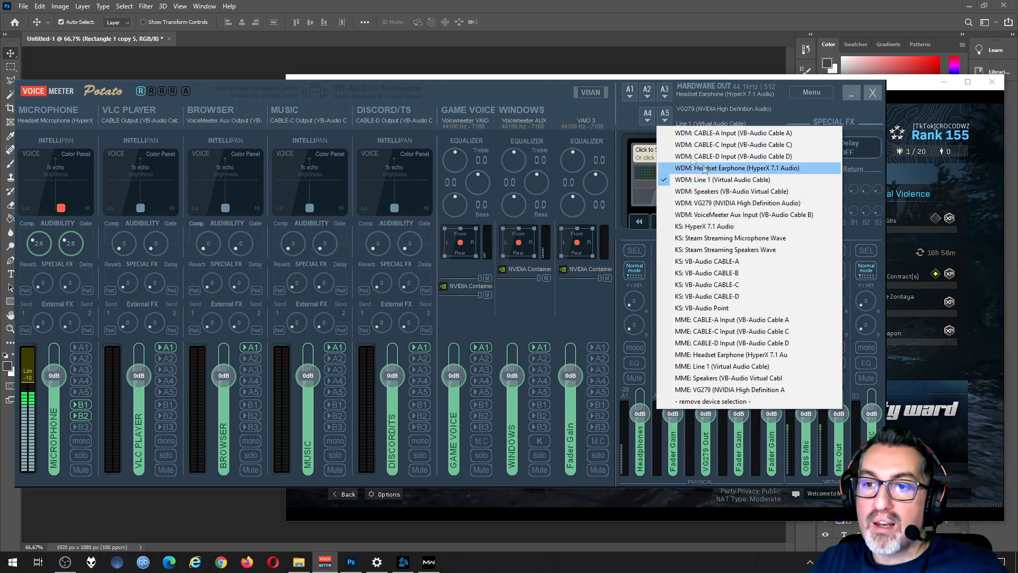
{"action": "left_click", "coordinate": [724, 182]}
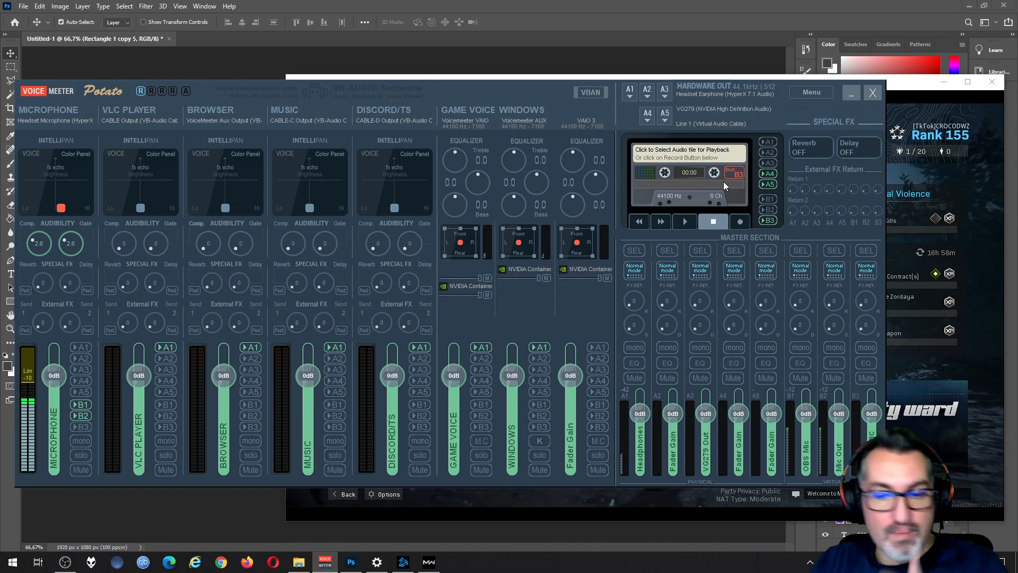
Step: Open the GeForce Experience overlay's audio settings, examine the microphone source and audio track separation, and close the overlay
{"action": "key", "text": "alt+z"}
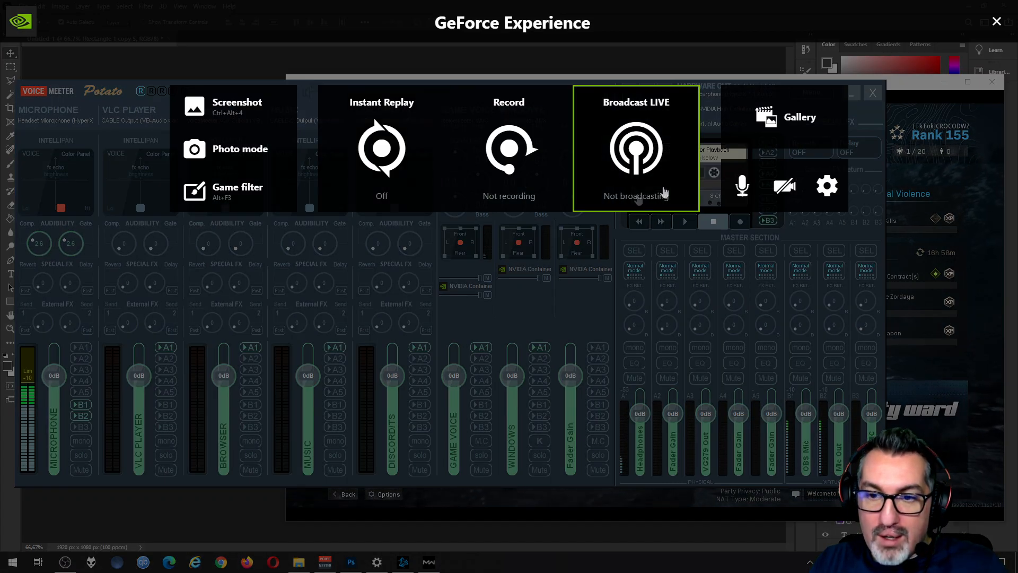
{"action": "left_click", "coordinate": [826, 185]}
{"action": "scroll", "coordinate": [488, 330], "scroll_direction": "down", "scroll_amount": 3}
{"action": "left_click", "coordinate": [495, 326]}
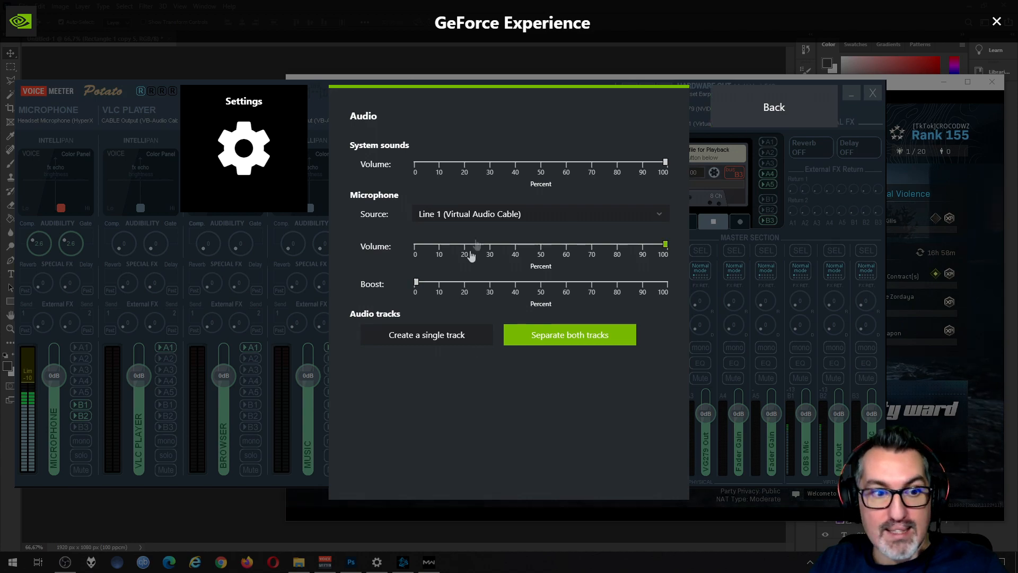
{"action": "left_click", "coordinate": [997, 22]}
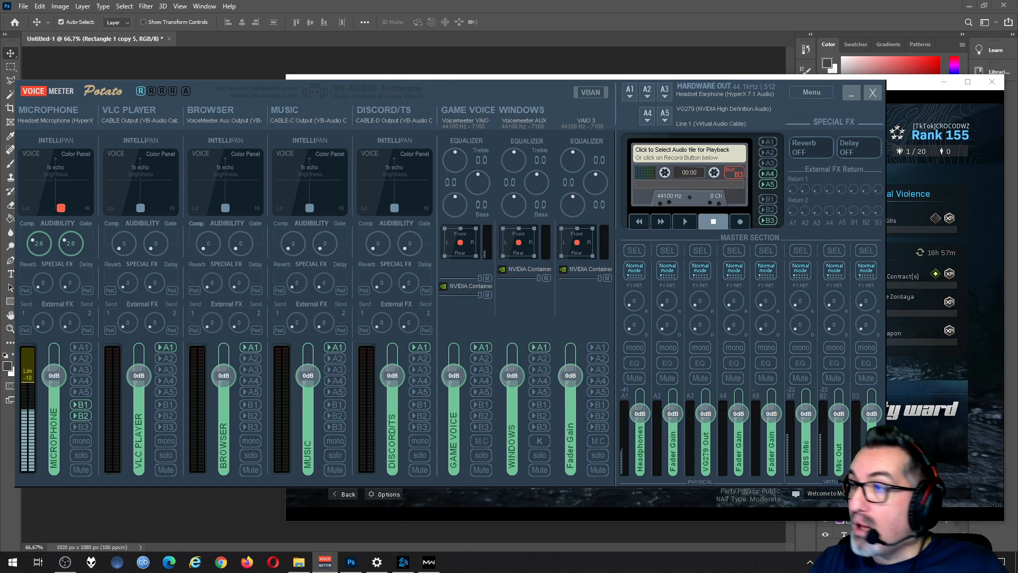
Step: Bring OBS on screen and examine the Game Voice Chat audio source and its assigned device
{"action": "left_click_drag", "start_coordinate": [1017, 133], "coordinate": [396, 2]}
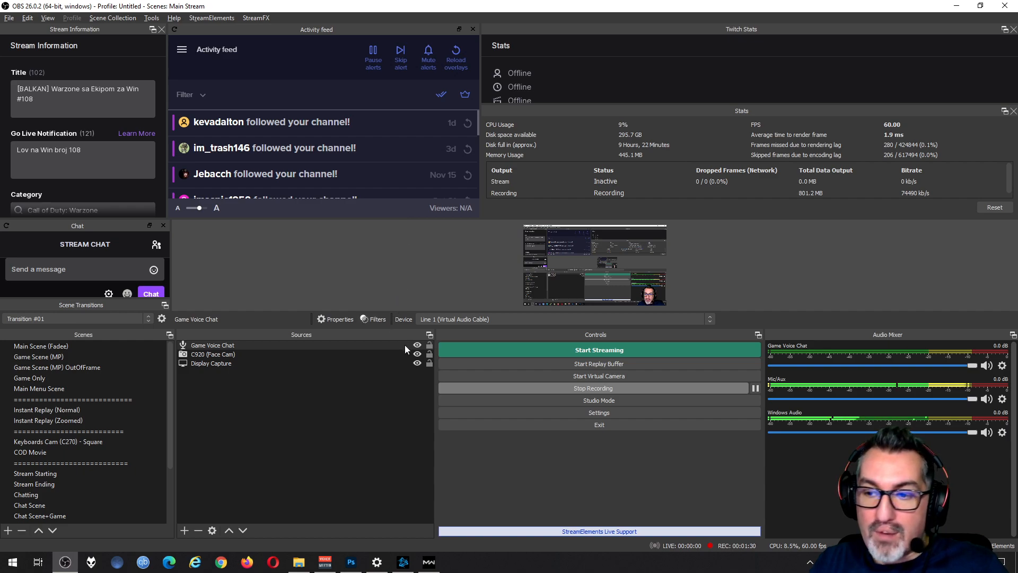
{"action": "left_click", "coordinate": [355, 345]}
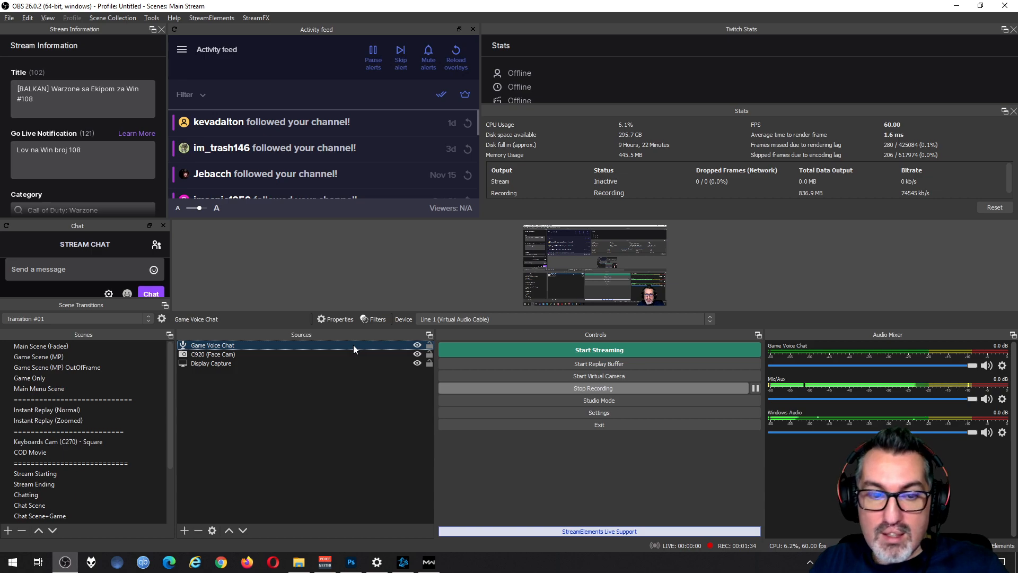
{"action": "right_click", "coordinate": [353, 345]}
{"action": "left_click", "coordinate": [380, 338]}
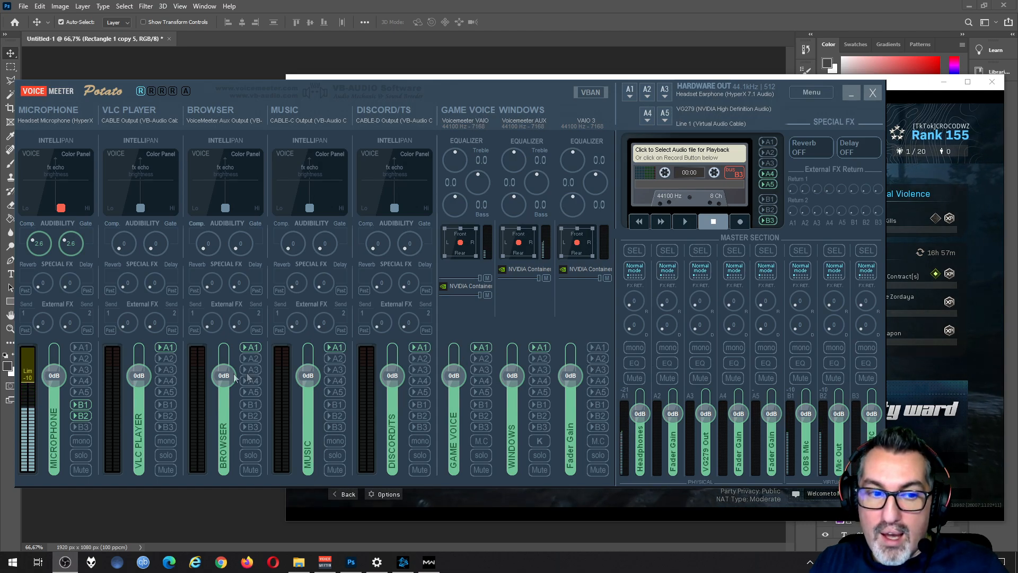
Step: Route the MICROPHONE and GAME VOICE strips to A5 in Voicemeeter and turn off the microphone's B1 output
{"action": "left_click", "coordinate": [85, 390]}
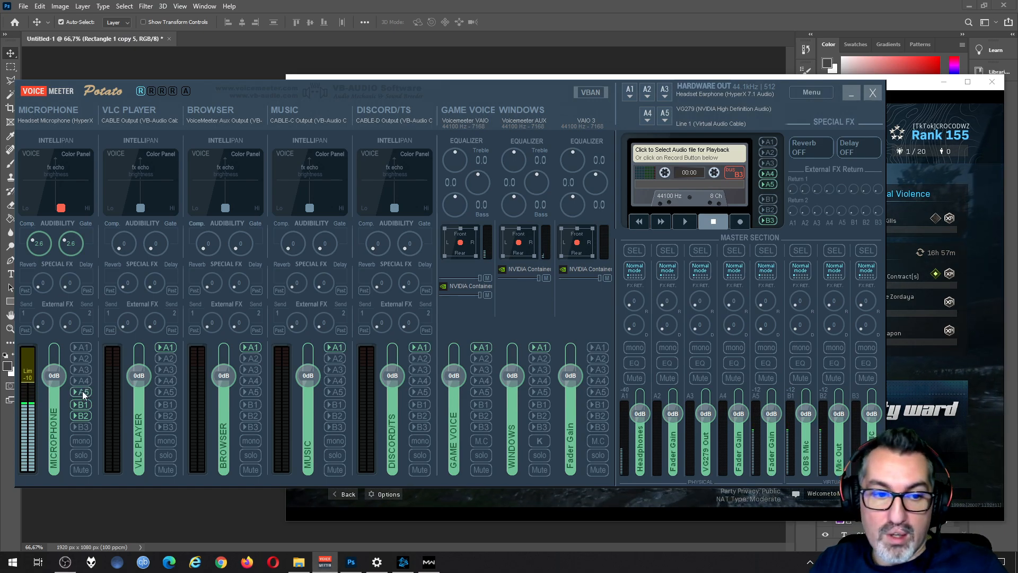
{"action": "left_click", "coordinate": [84, 406]}
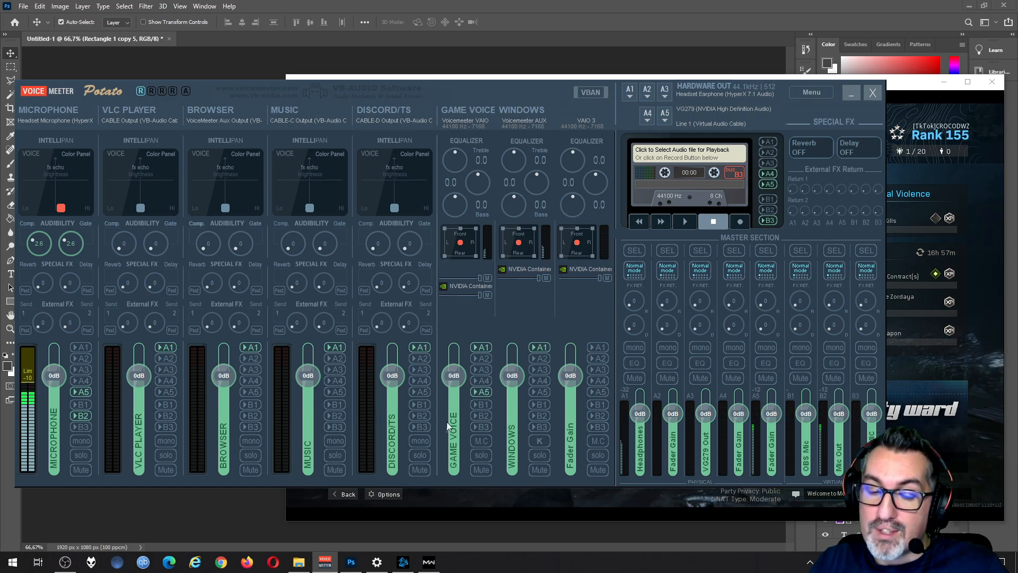
Step: Bring the Call of Duty window on screen and set Music Volume to 100 in its audio options
{"action": "left_click", "coordinate": [429, 561]}
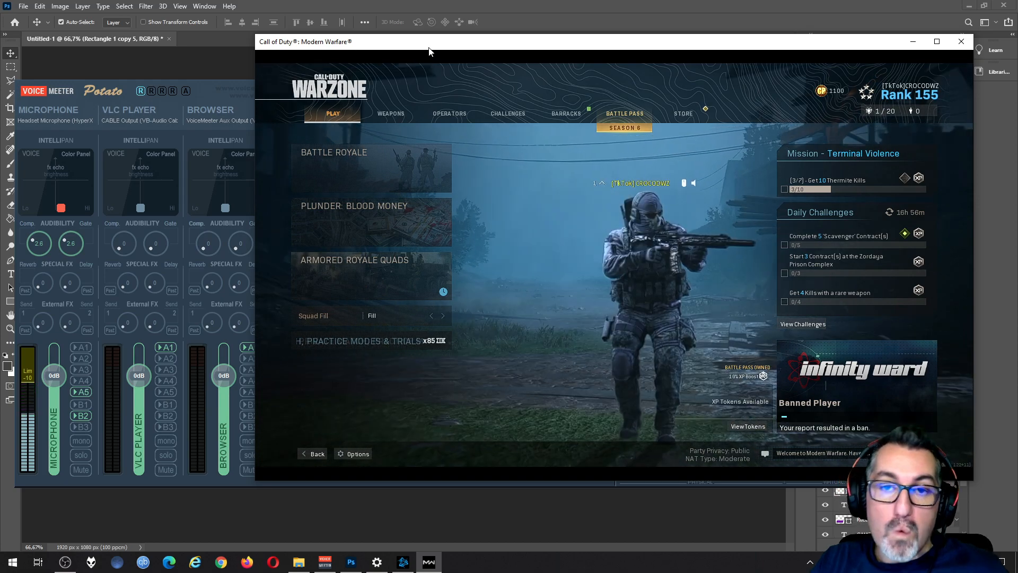
{"action": "left_click", "coordinate": [358, 454]}
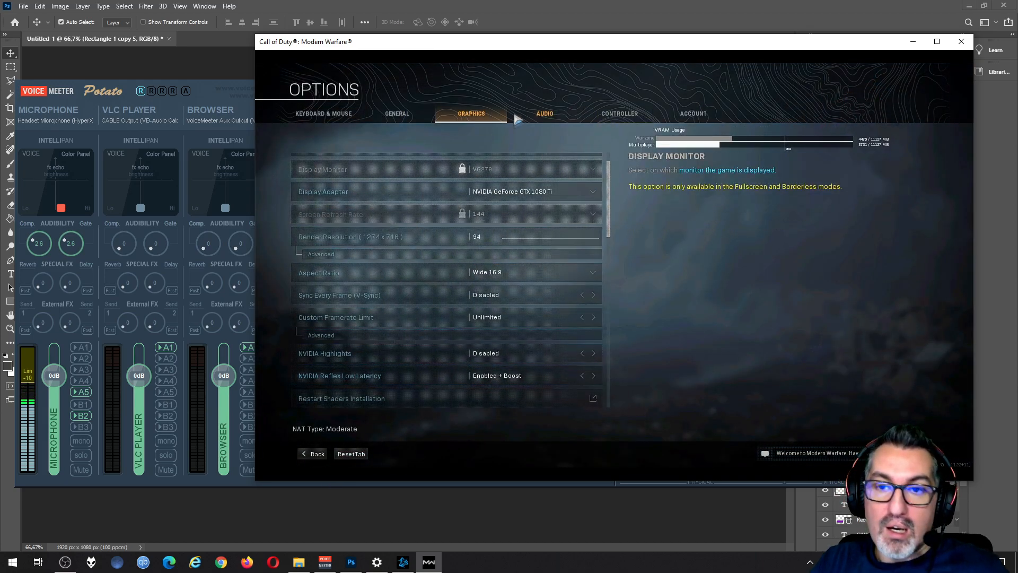
{"action": "left_click", "coordinate": [545, 113]}
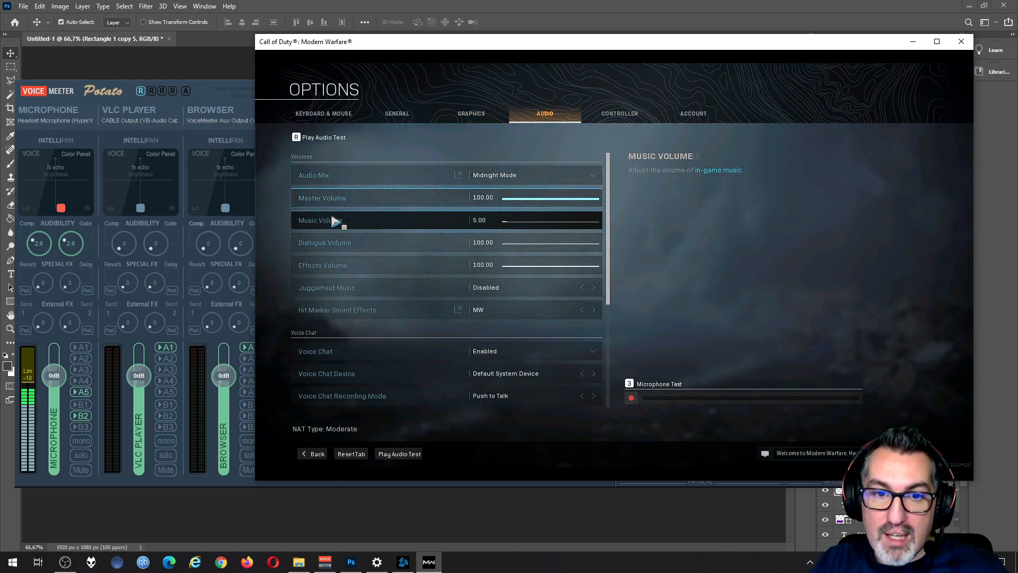
{"action": "left_click", "coordinate": [485, 220]}
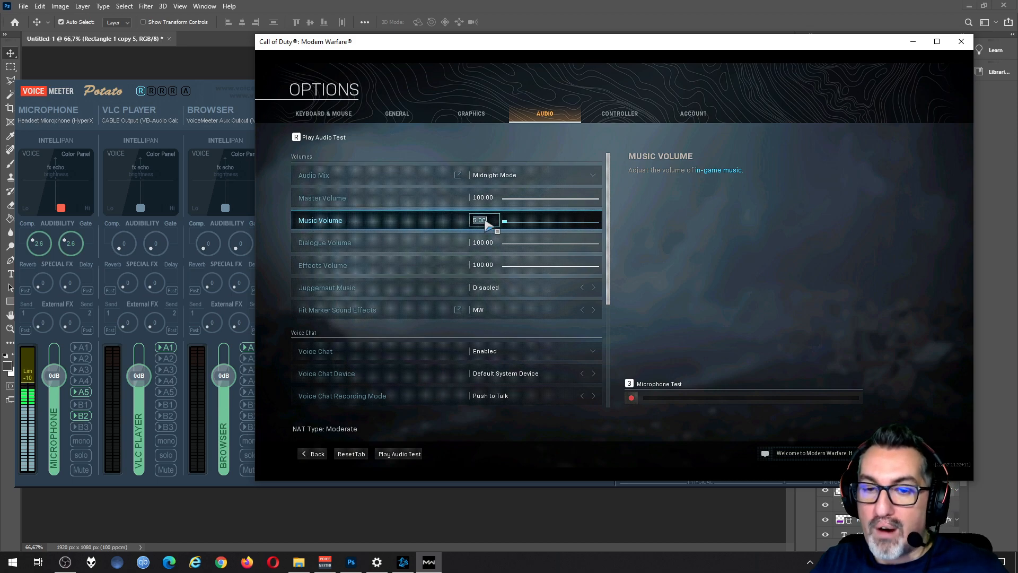
{"action": "type", "text": "100"}
{"action": "key", "text": "Return"}
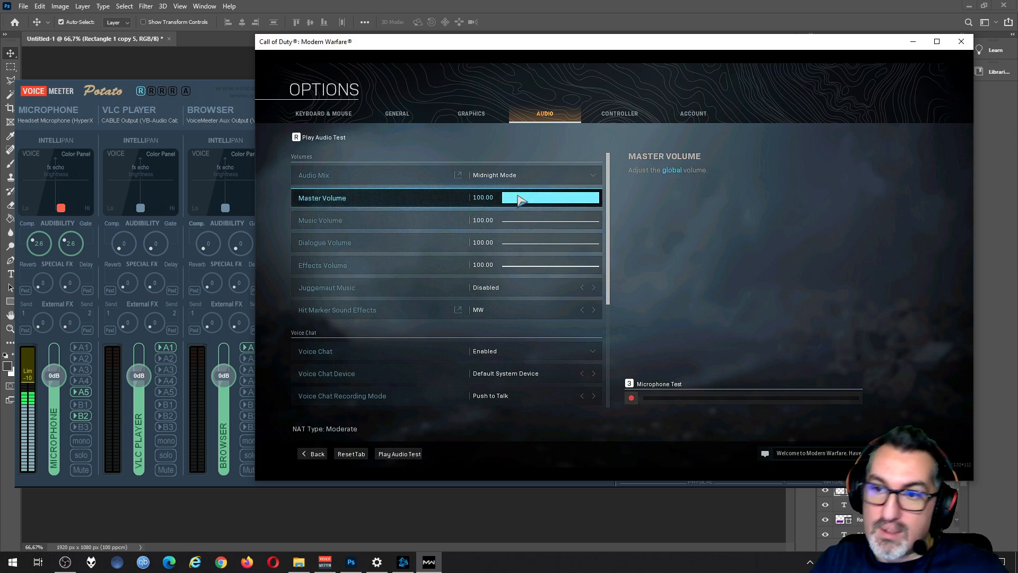
Step: Set the game's Music Volume to 5 and minimize the game window
{"action": "left_click", "coordinate": [484, 220]}
{"action": "type", "text": "5"}
{"action": "key", "text": "Return"}
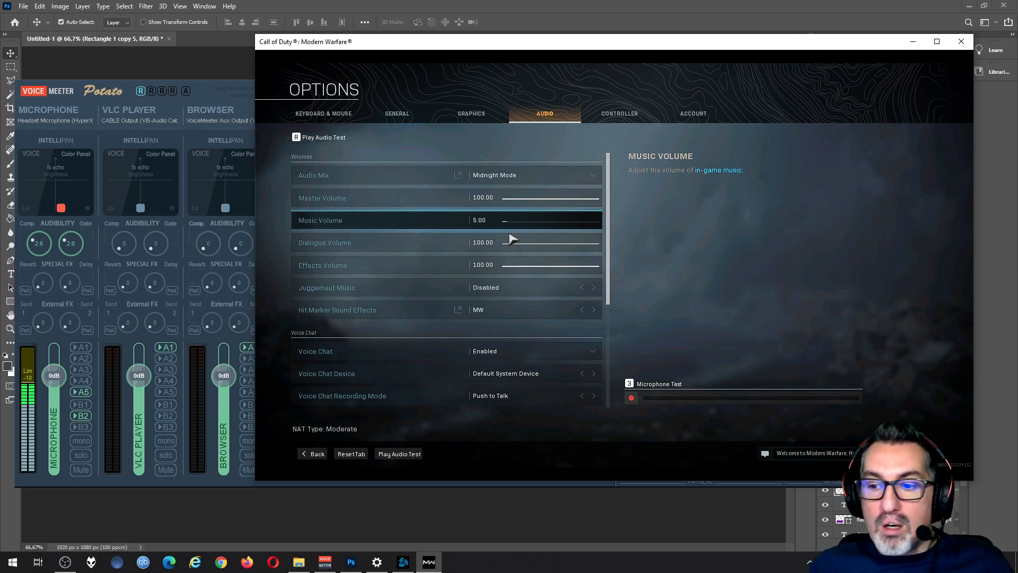
{"action": "left_click", "coordinate": [487, 219]}
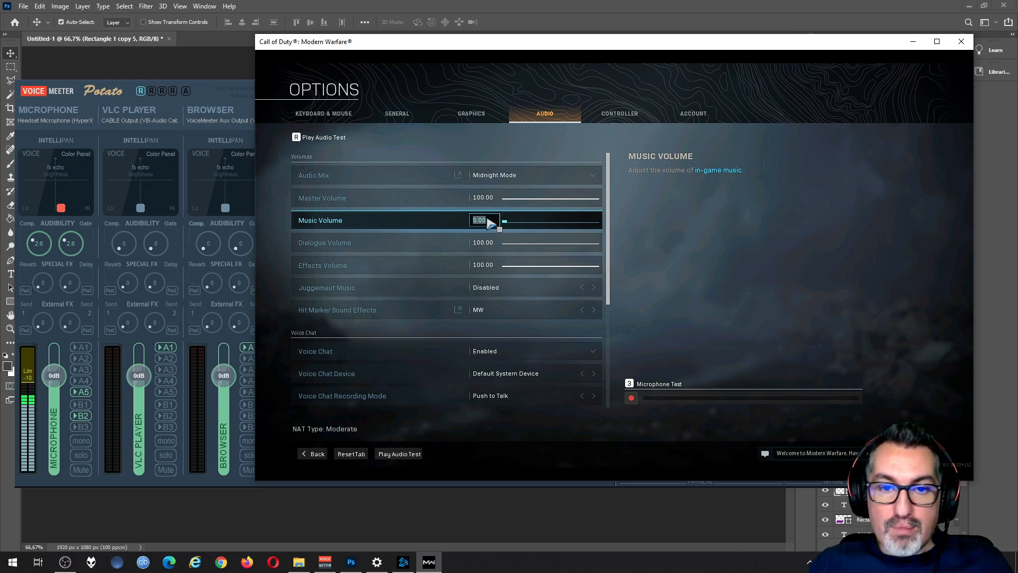
{"action": "type", "text": "0"}
{"action": "key", "text": "Return"}
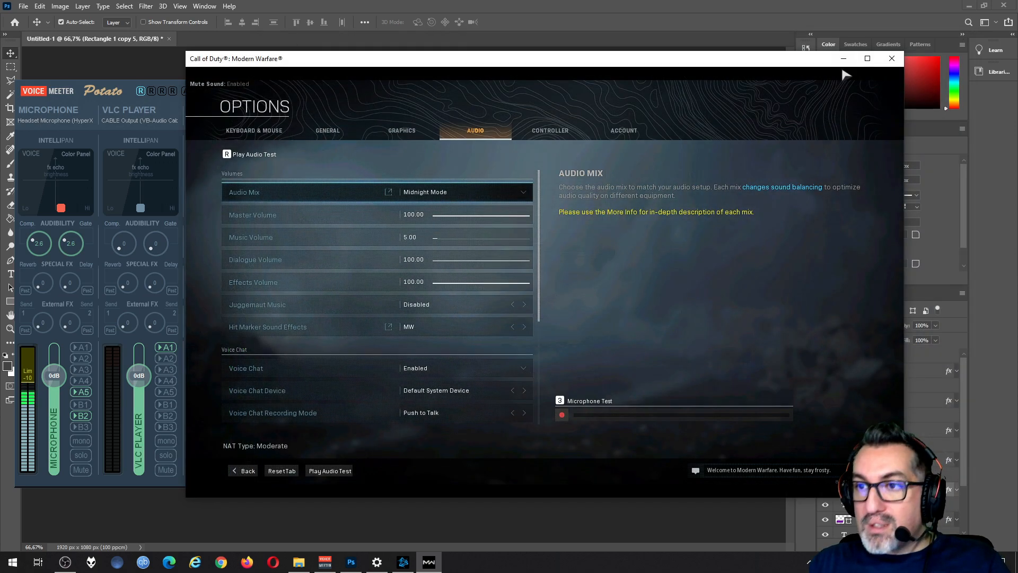
{"action": "left_click", "coordinate": [843, 58]}
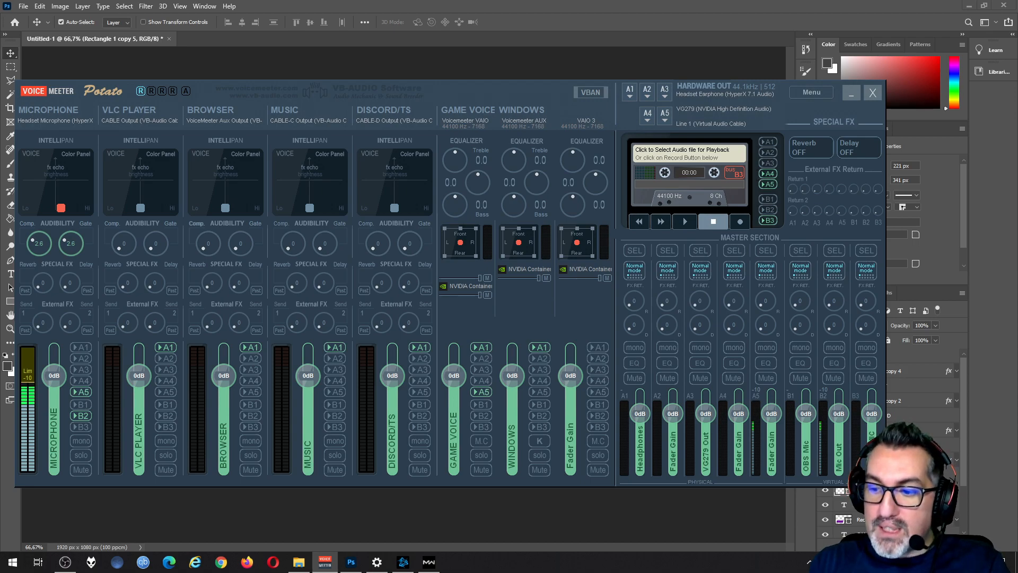
Step: Open the Windows sound settings, examine the available output devices, and open the app volume and device preferences
{"action": "left_click", "coordinate": [938, 562]}
{"action": "left_click", "coordinate": [939, 517]}
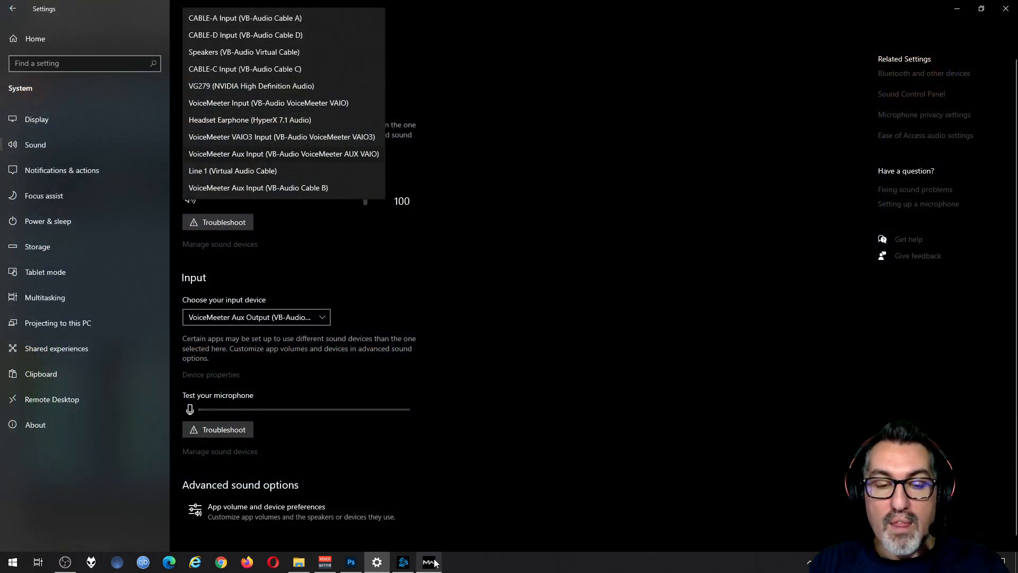
{"action": "mouse_move", "coordinate": [433, 562]}
{"action": "mouse_move", "coordinate": [435, 526]}
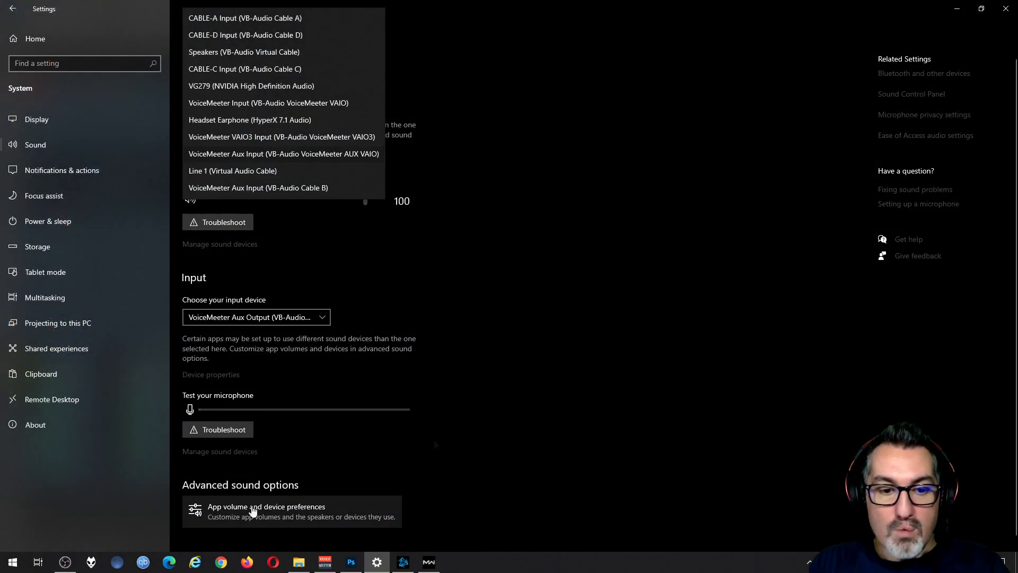
{"action": "left_click", "coordinate": [283, 510]}
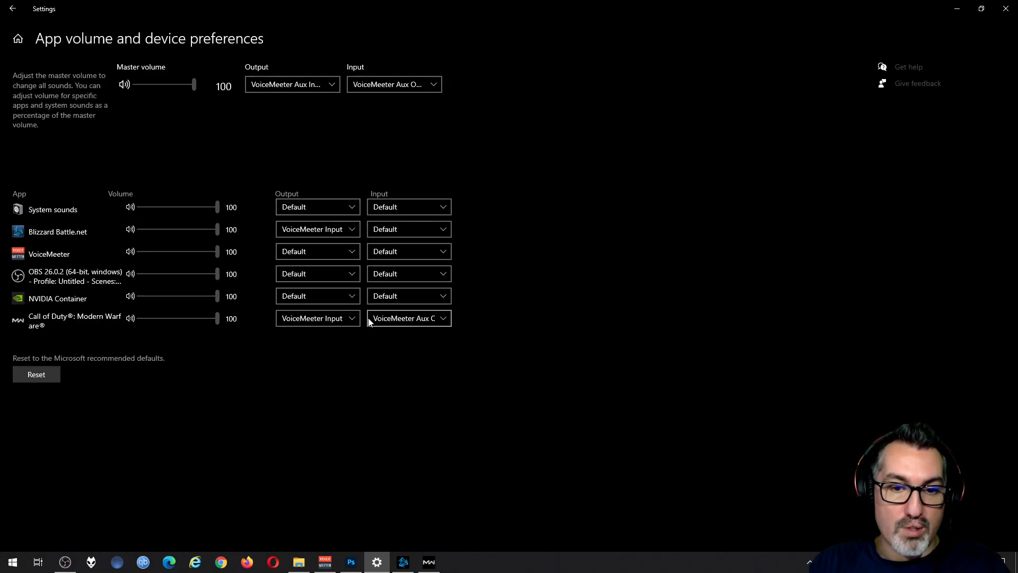
Step: Choose VoiceMeeter Input (VB-Audio VoiceMeeter VAIO) as the output for Call of Duty: Modern Warfare and close Settings
{"action": "left_click", "coordinate": [352, 317]}
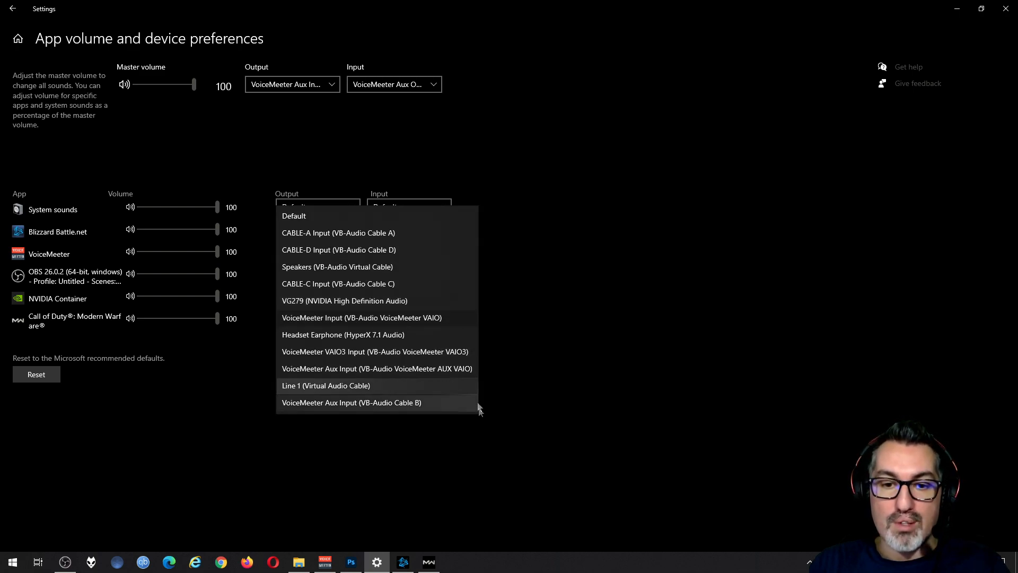
{"action": "left_click", "coordinate": [448, 318]}
{"action": "left_click", "coordinate": [13, 7]}
{"action": "left_click", "coordinate": [1005, 8]}
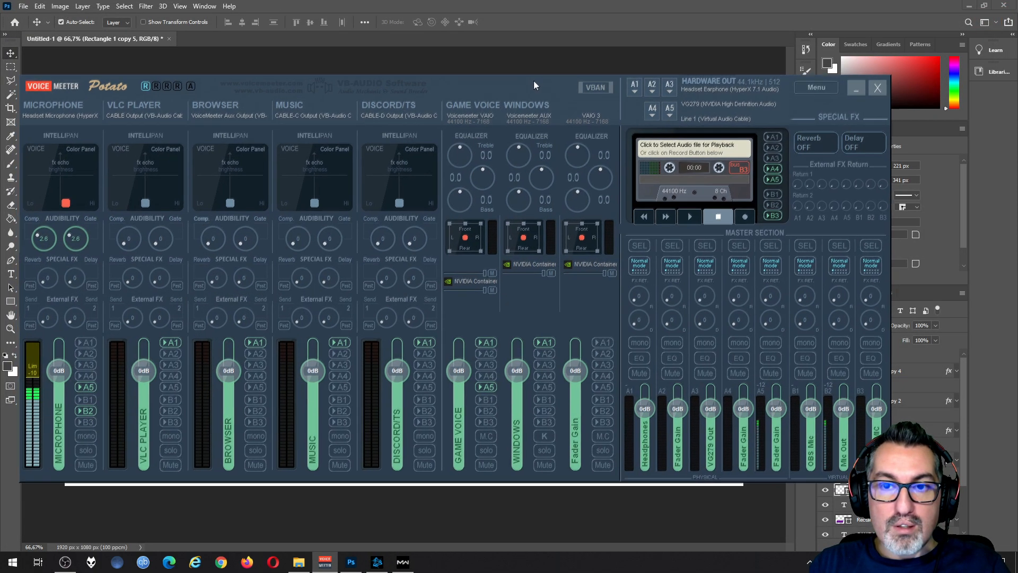
Step: Reposition the Voicemeeter window and check which device is assigned to hardware output A5
{"action": "left_click_drag", "start_coordinate": [535, 89], "coordinate": [542, 97]}
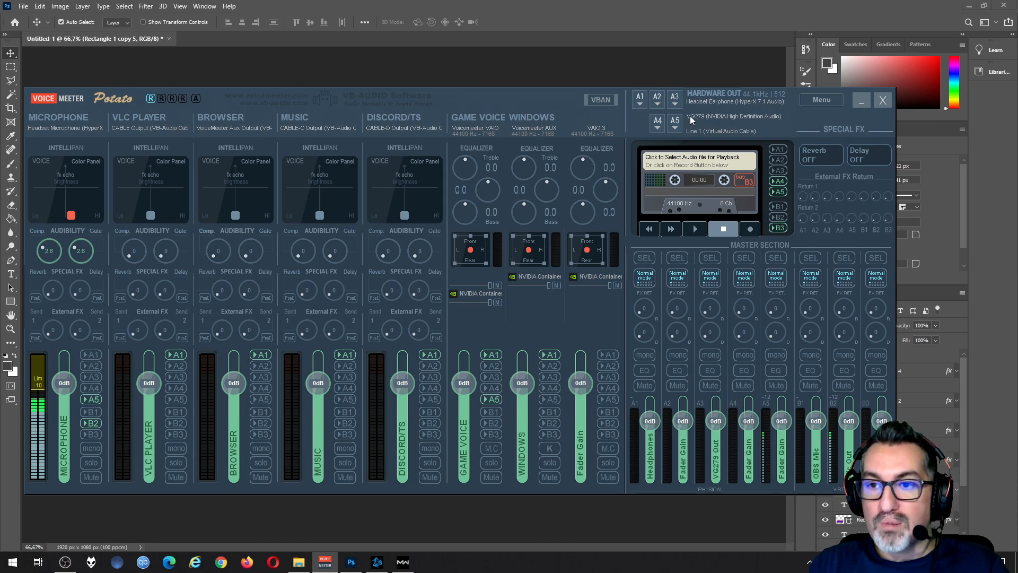
{"action": "left_click", "coordinate": [675, 129]}
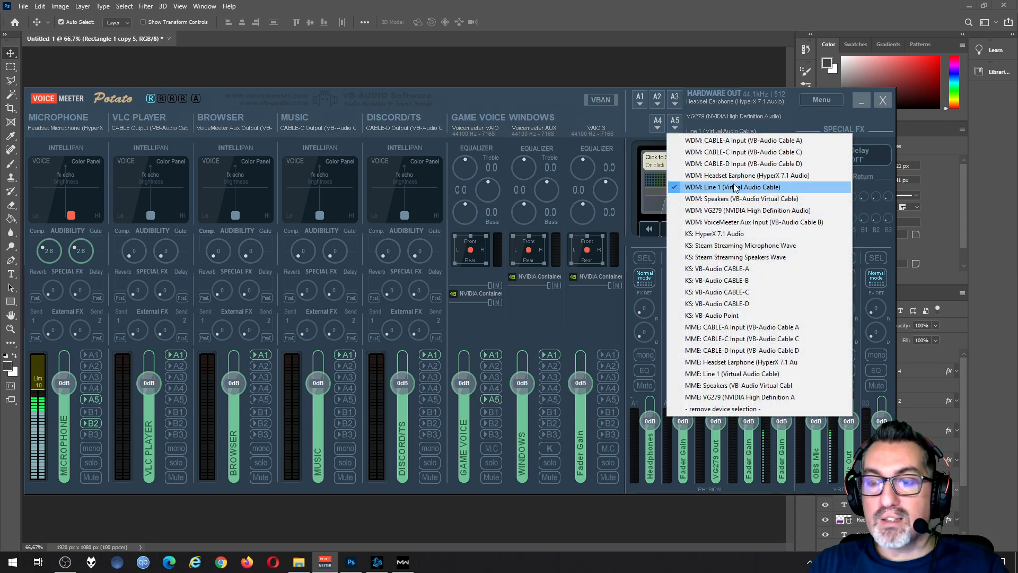
{"action": "left_click", "coordinate": [557, 98]}
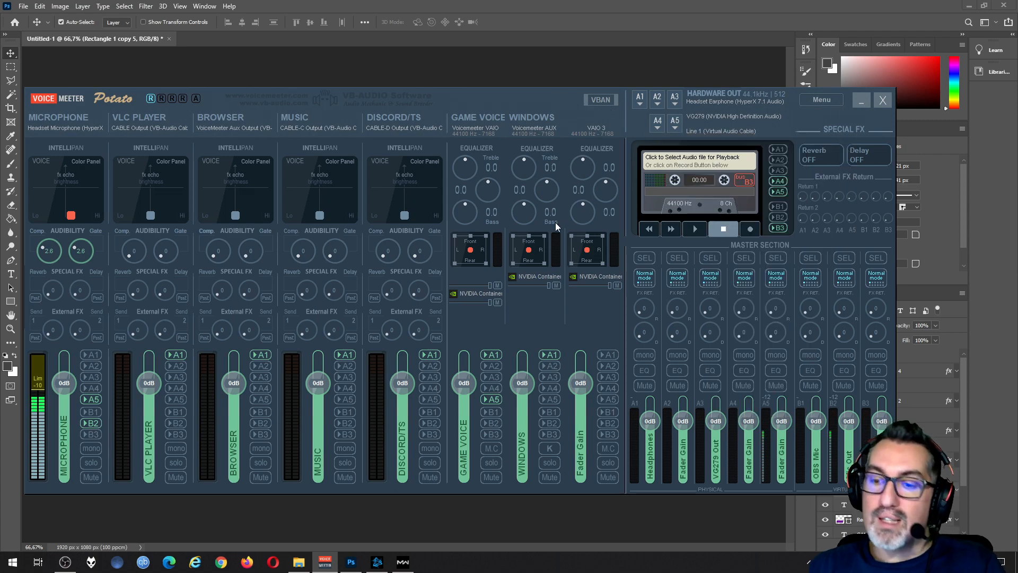